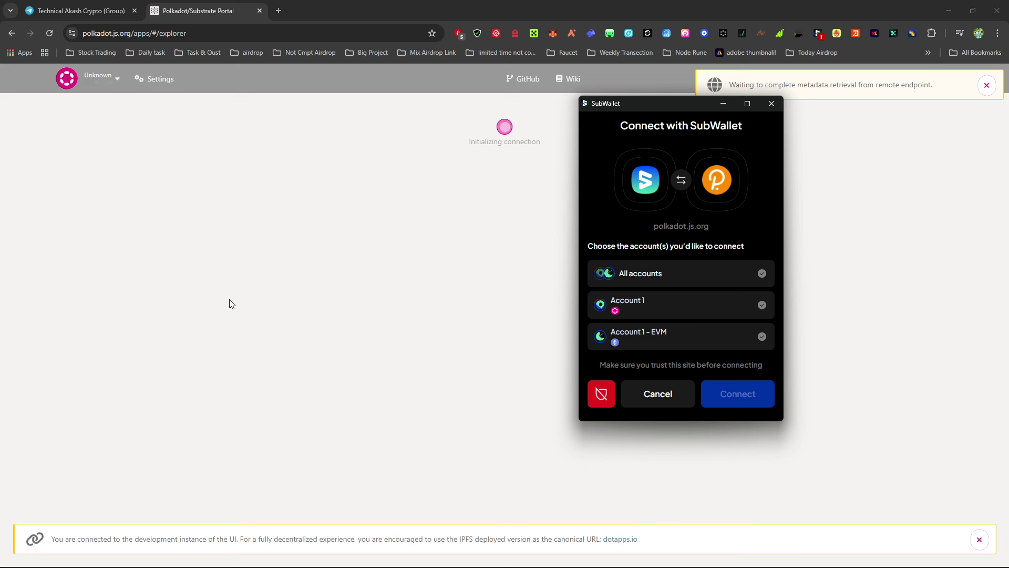
# Connect only Account 1 from SubWallet to polkadot.js.org
pyautogui.moveTo(670, 104); pyautogui.dragTo(487, 98)
pyautogui.click(452, 300)
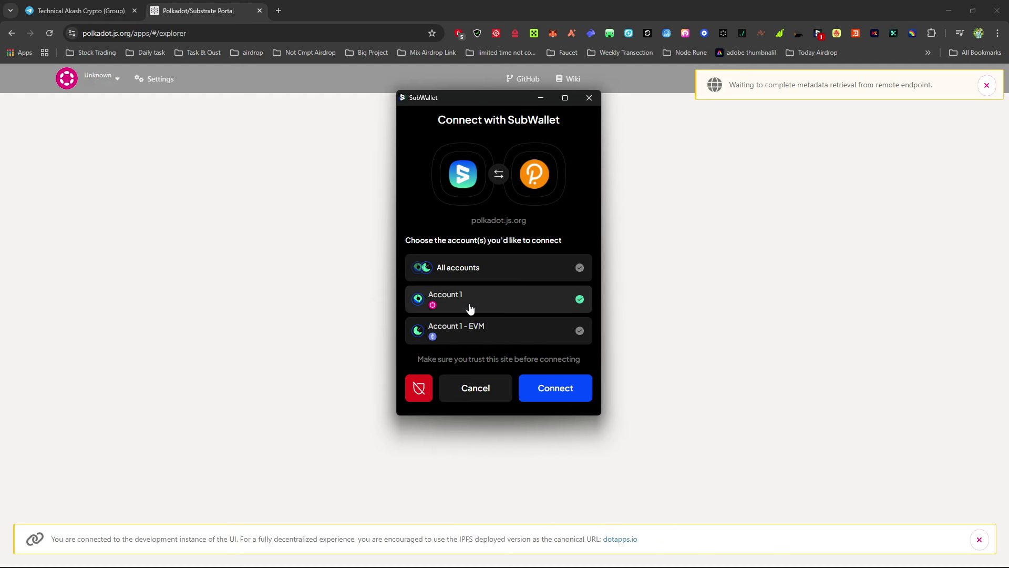
pyautogui.click(567, 395)
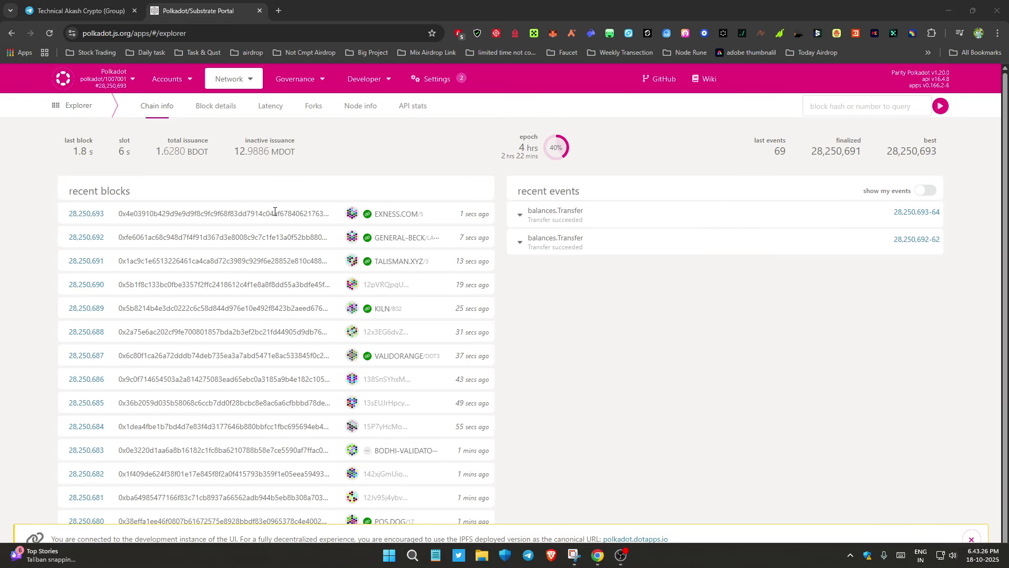
# Switch the portal to the zkVerify live network, using the "via zkverify" endpoint
pyautogui.click(109, 84)
pyautogui.scroll(-10, 86, 247)
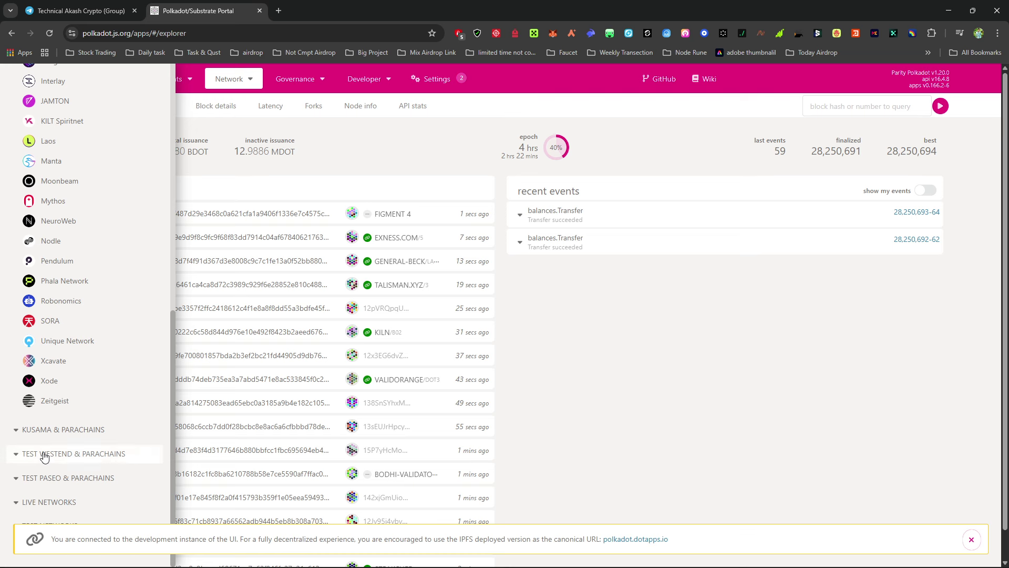
pyautogui.click(59, 503)
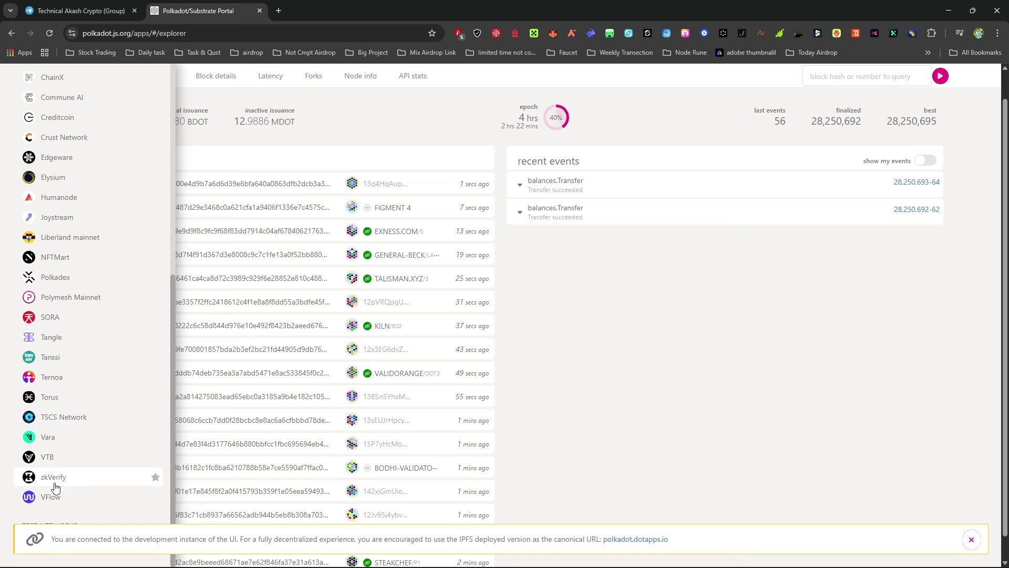
pyautogui.click(55, 487)
pyautogui.click(59, 474)
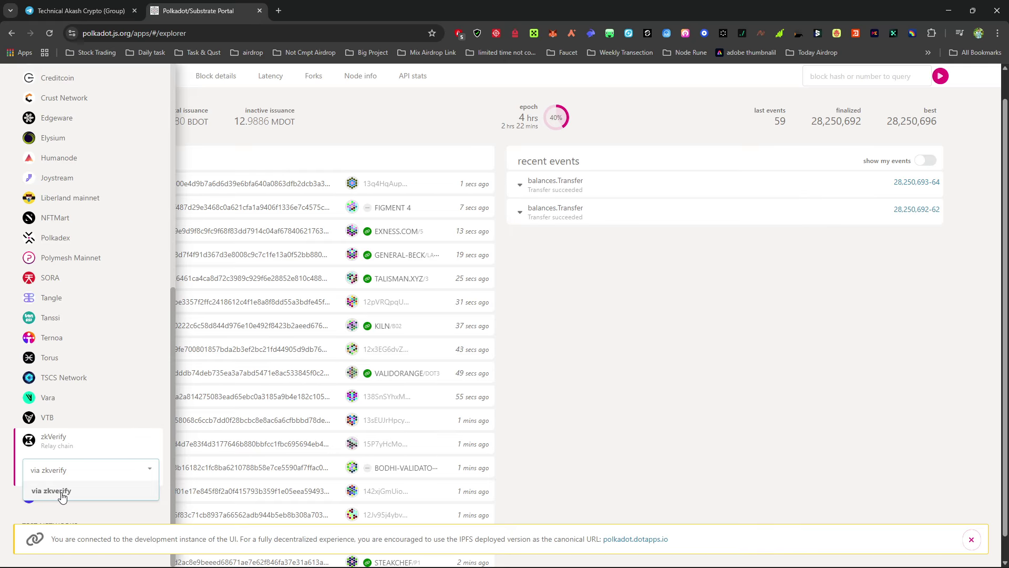
pyautogui.click(62, 494)
pyautogui.scroll(7, 102, 442)
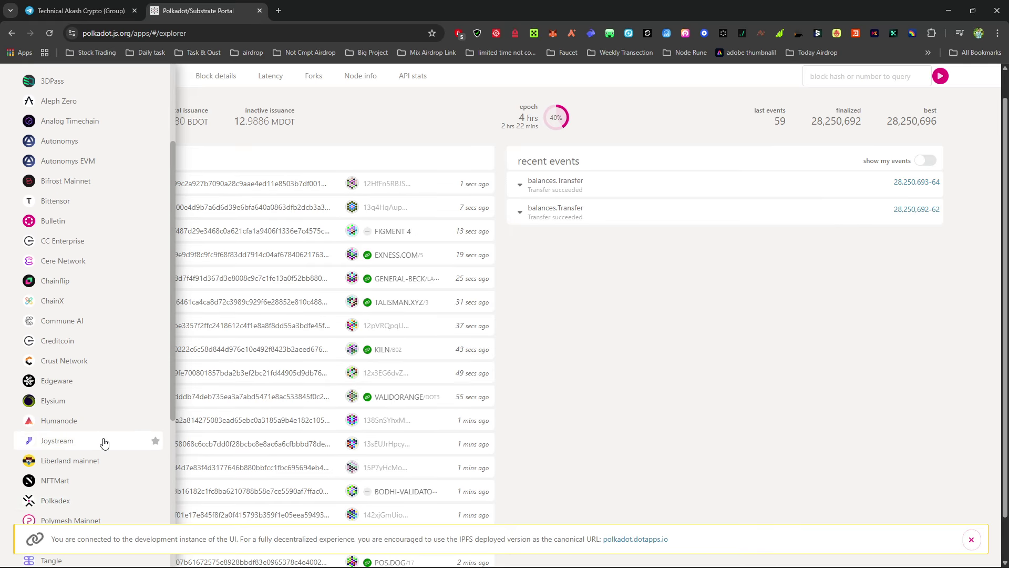
pyautogui.click(114, 80)
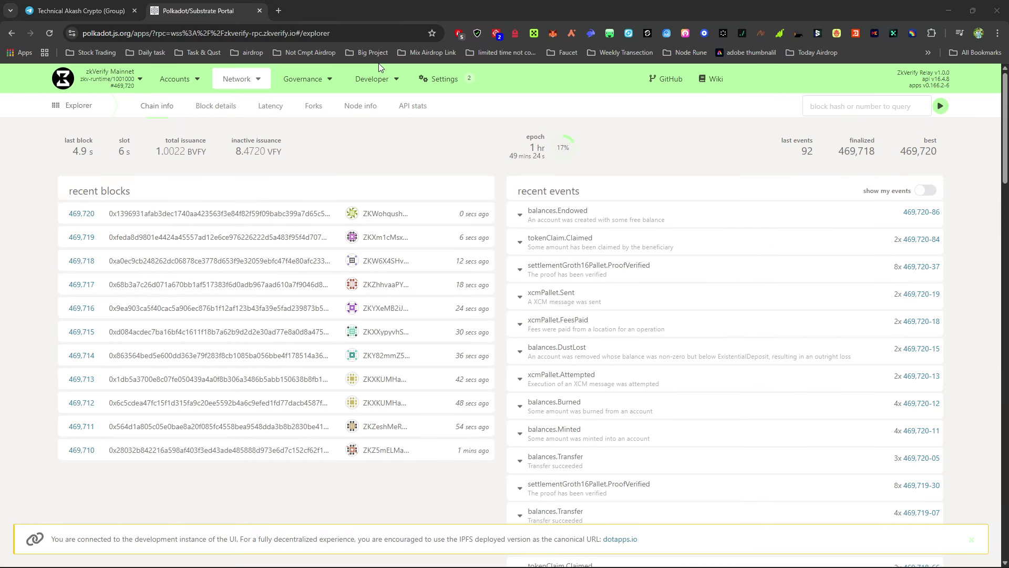
# Open the chain state storage queries and choose the tokenClaim beneficiaries(PalletTokenClaimBeneficiary) query
pyautogui.moveTo(364, 76)
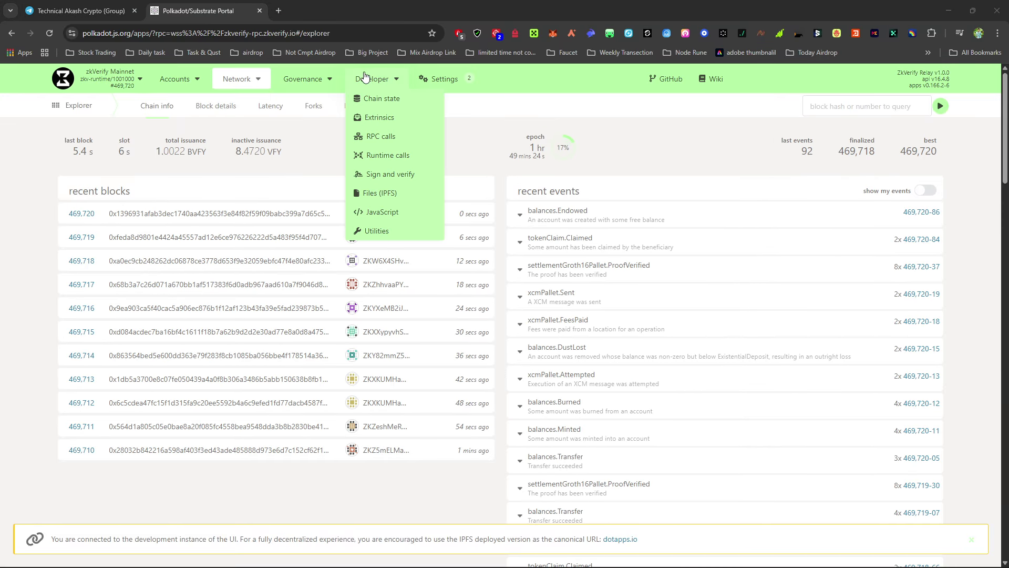
pyautogui.click(381, 100)
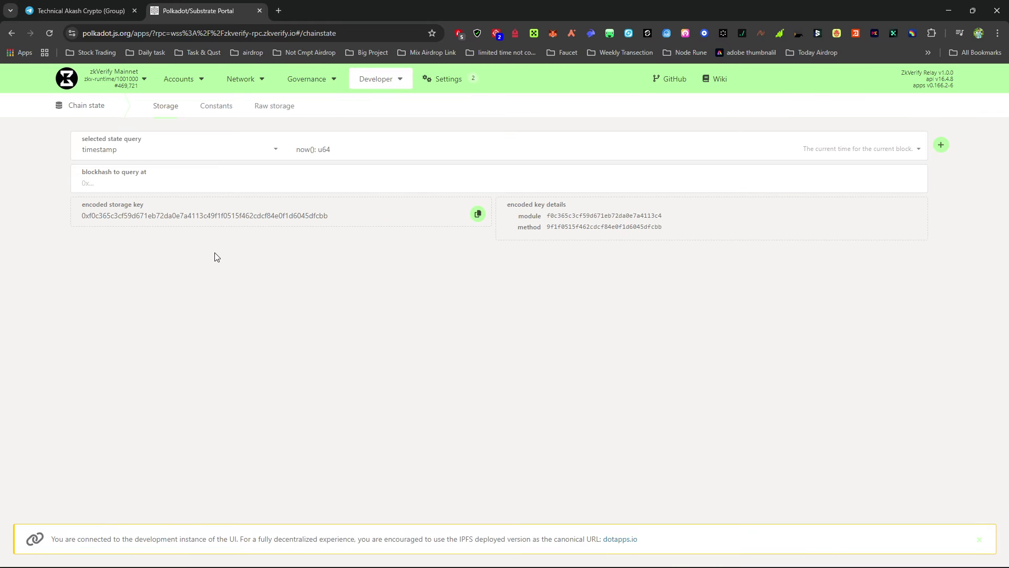
pyautogui.click(161, 146)
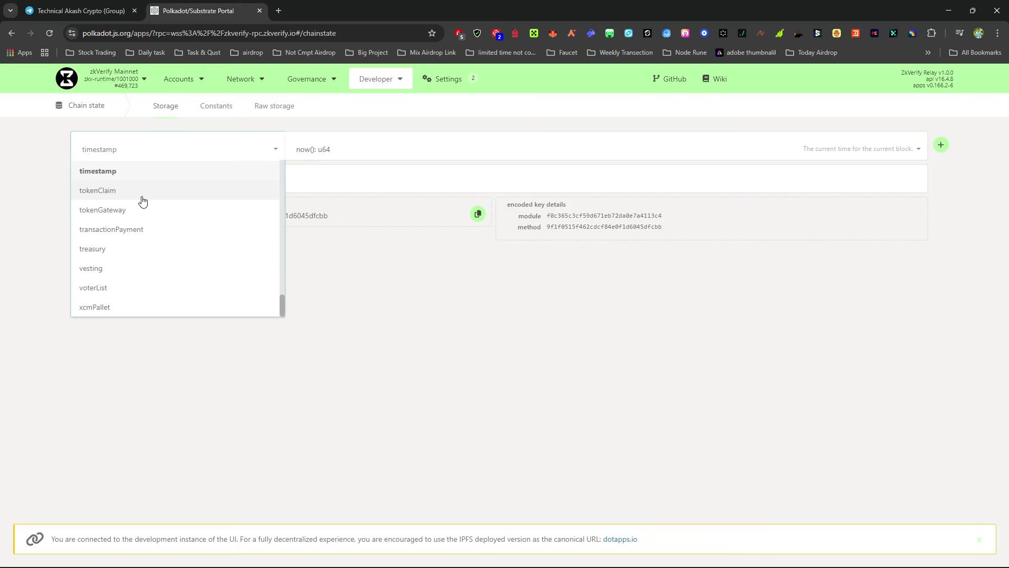
pyautogui.click(131, 193)
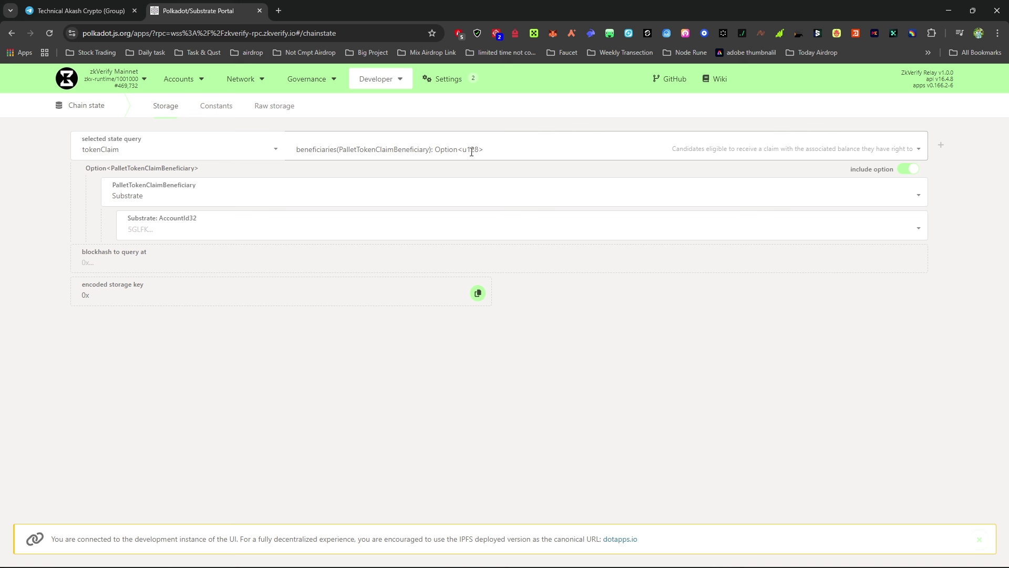
pyautogui.moveTo(494, 150); pyautogui.dragTo(298, 149)
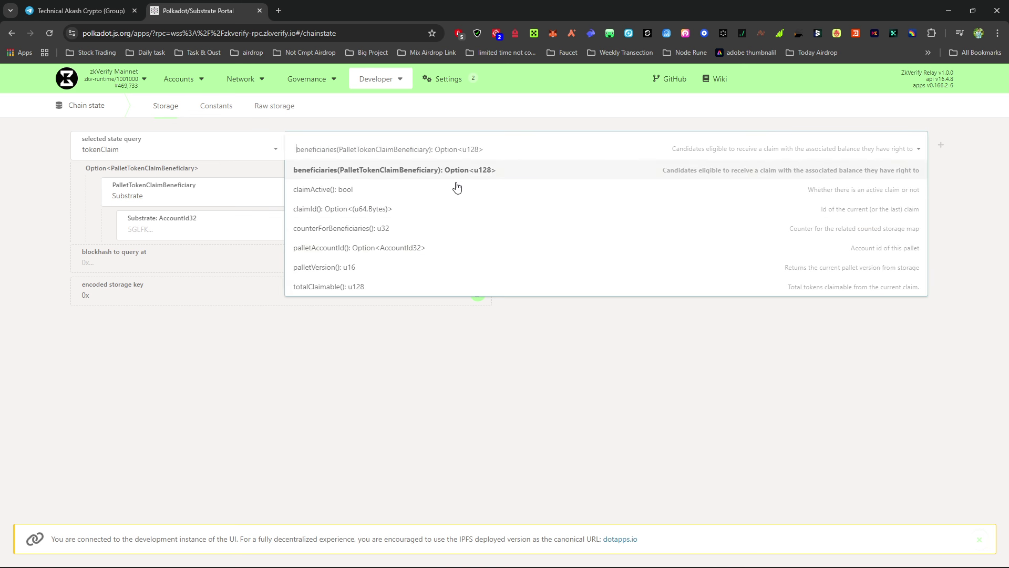
pyautogui.click(566, 453)
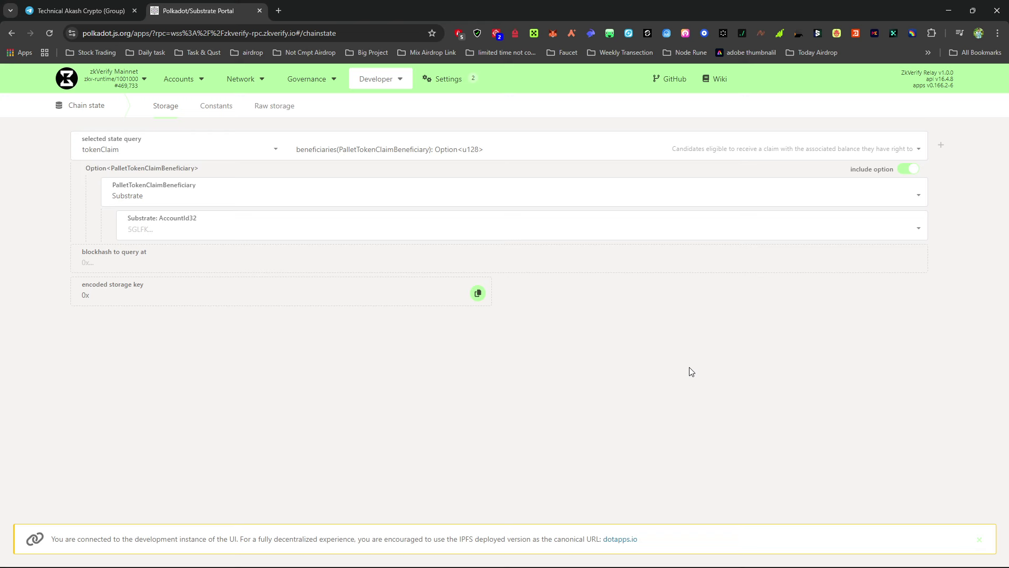
# Set the beneficiary type to Ethereum and replace the H160 value with the wallet address copied from the browser's Ethereum wallet extension
pyautogui.click(191, 196)
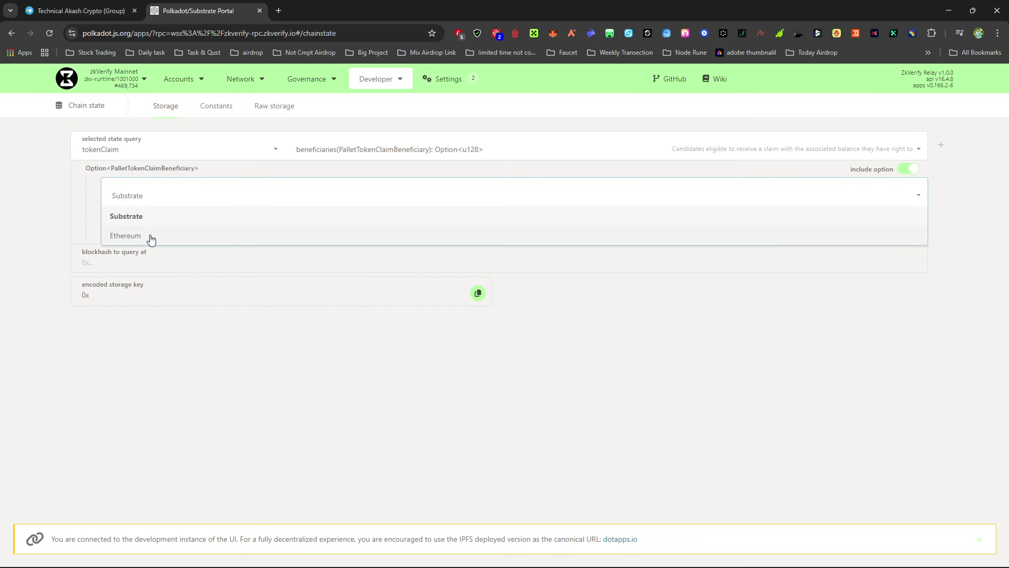
pyautogui.click(160, 236)
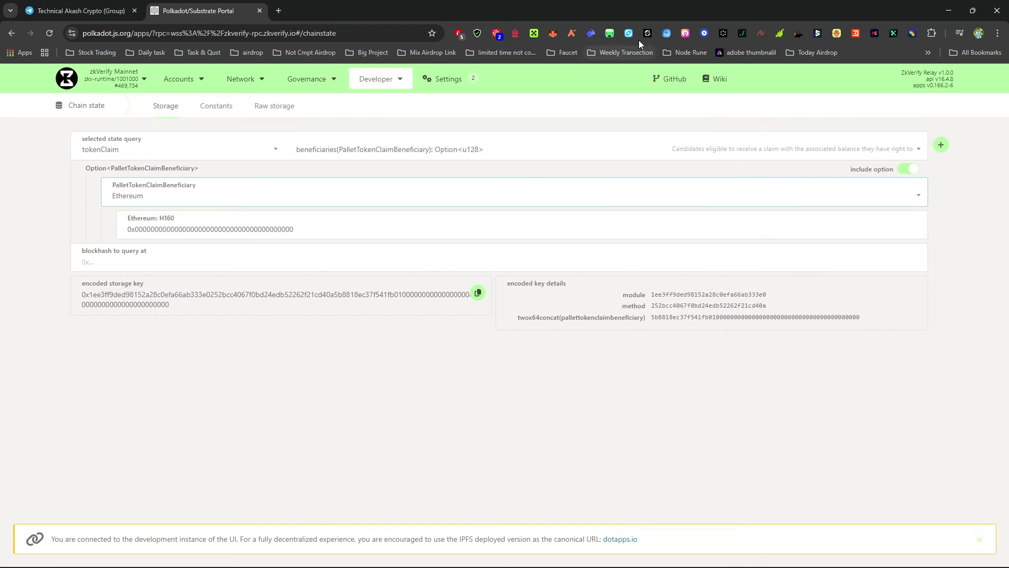
pyautogui.click(592, 34)
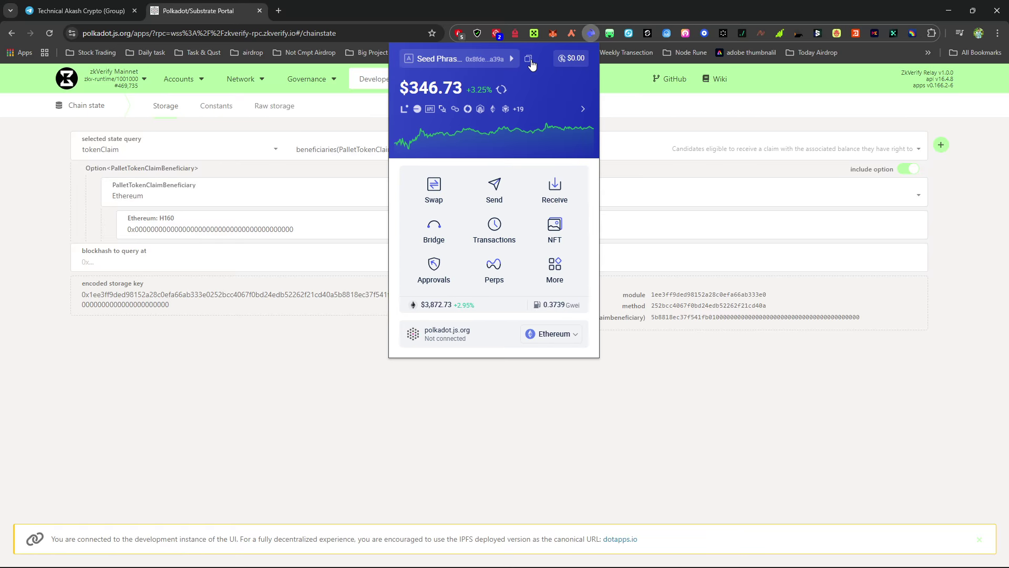
pyautogui.click(529, 59)
pyautogui.click(305, 355)
pyautogui.click(247, 229)
pyautogui.moveTo(323, 228); pyautogui.dragTo(112, 227)
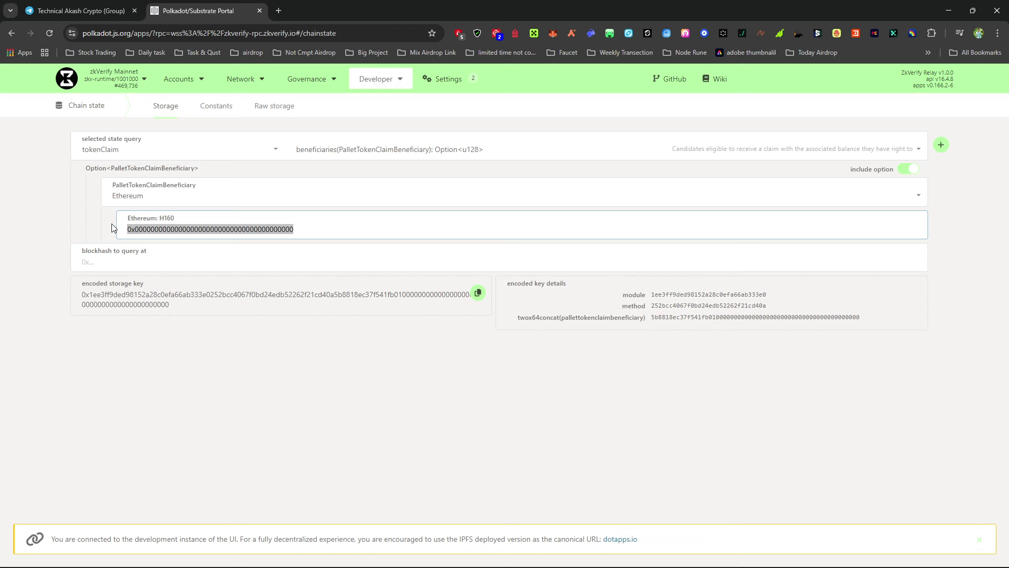
pyautogui.hotkey('ctrl', 'v')
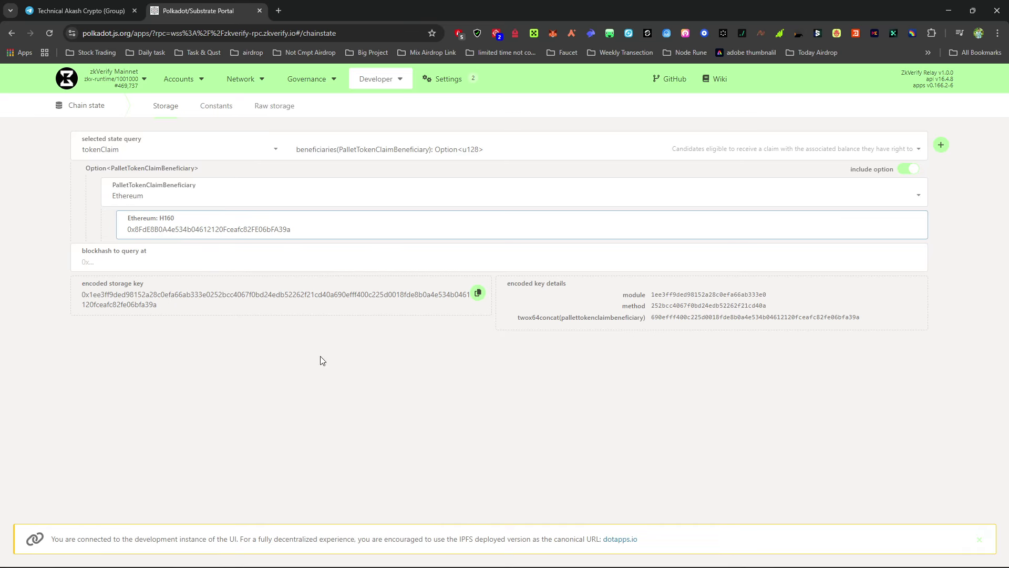
# Run the beneficiaries query and examine the claimable token amount it returns
pyautogui.click(942, 147)
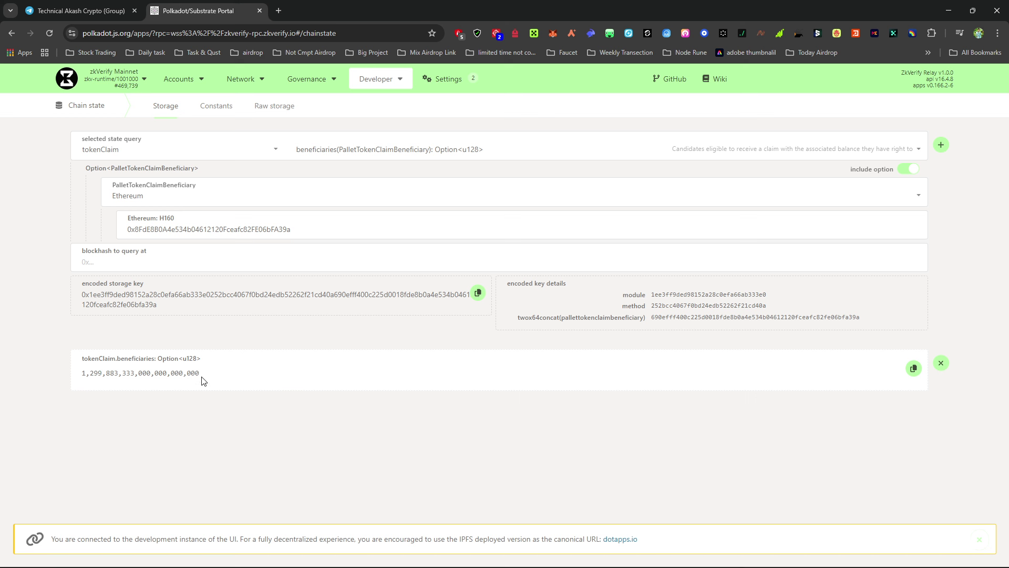
pyautogui.moveTo(196, 375); pyautogui.dragTo(83, 374)
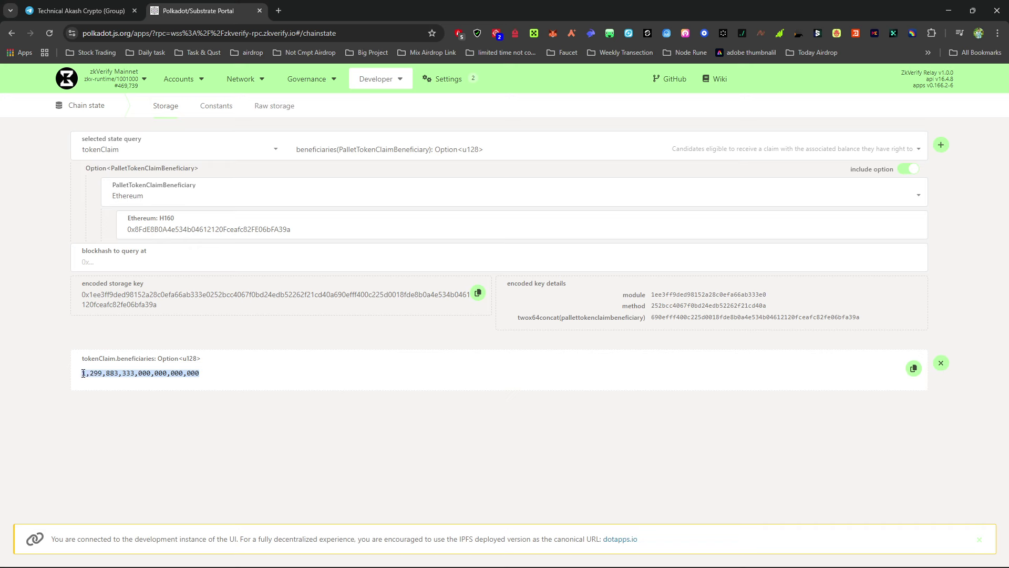
pyautogui.click(178, 439)
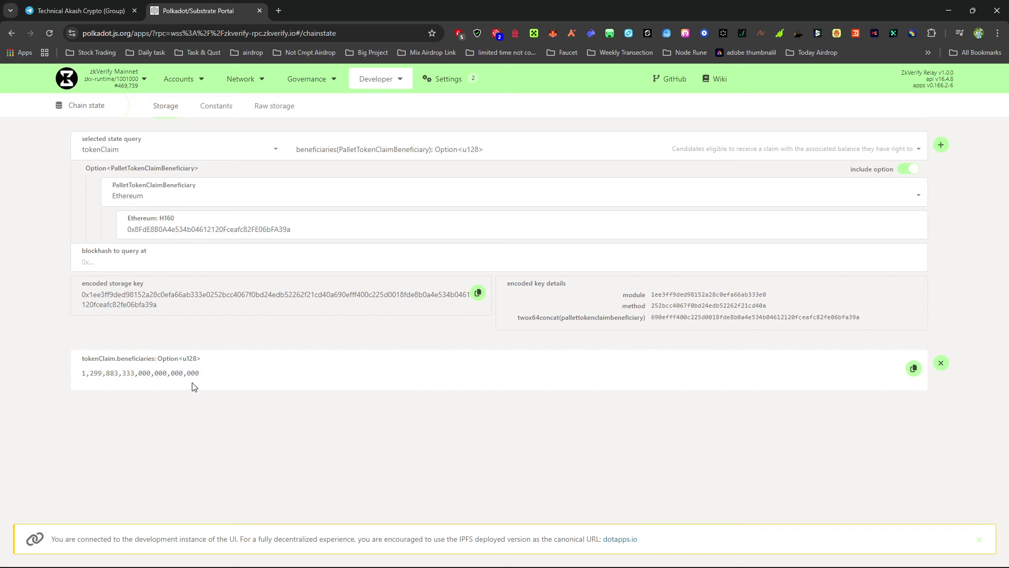
pyautogui.moveTo(202, 374); pyautogui.dragTo(110, 372)
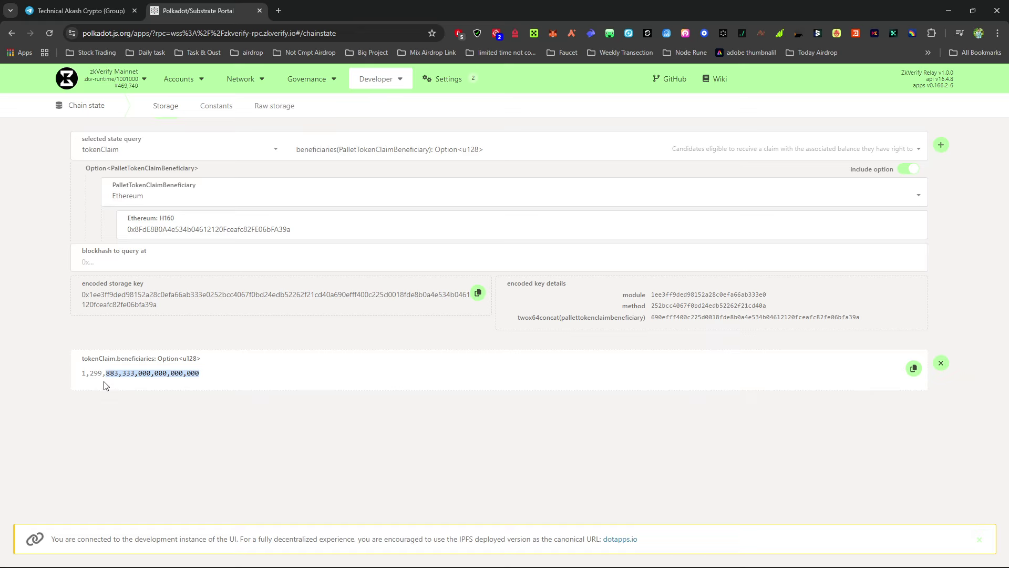
pyautogui.moveTo(102, 374); pyautogui.dragTo(82, 376)
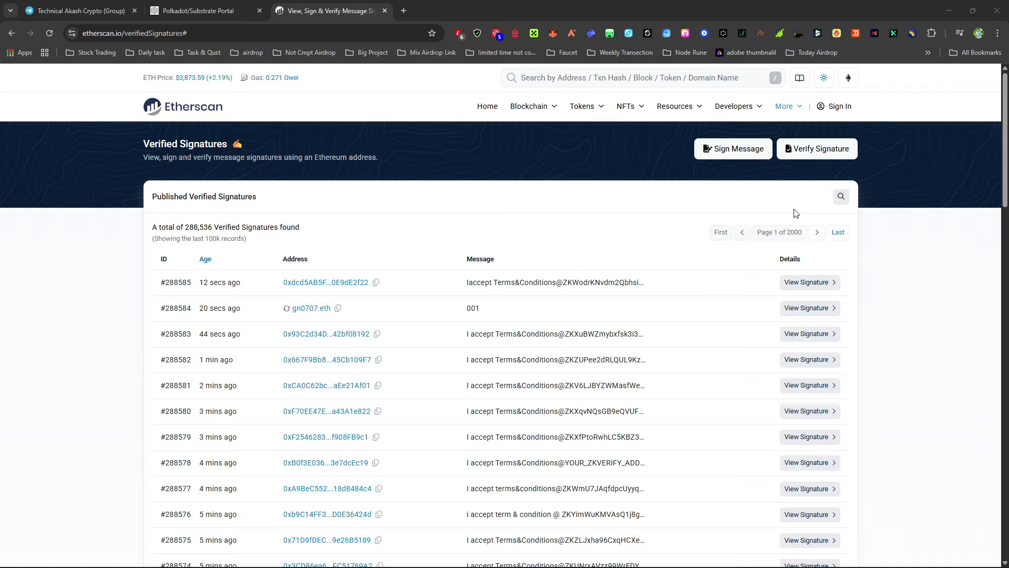
# Connect the MetaMask option for message signing on Etherscan's Verified Signatures page and enter "I accept Terms&Conditions@" as the message
pyautogui.click(920, 264)
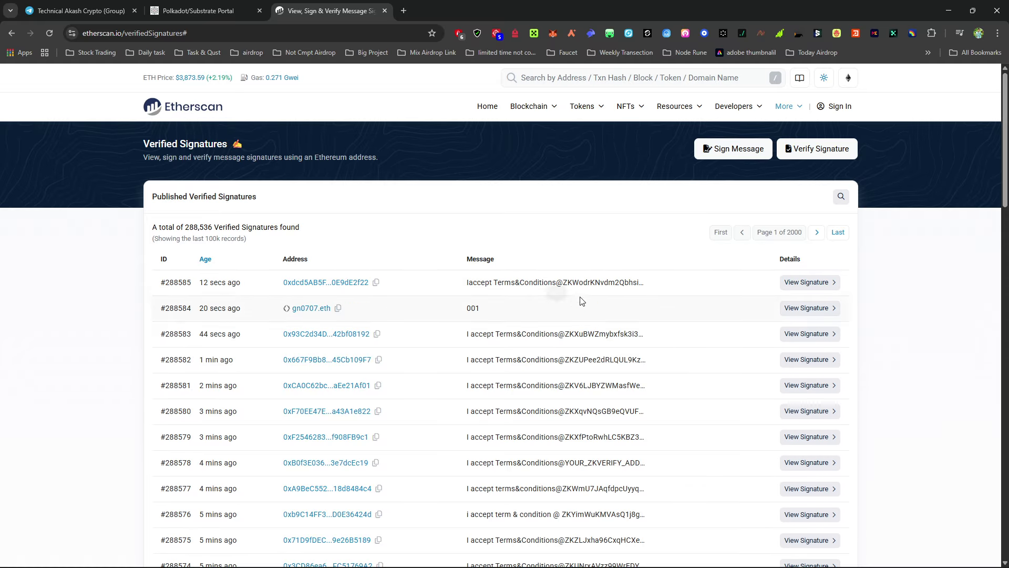
pyautogui.click(739, 158)
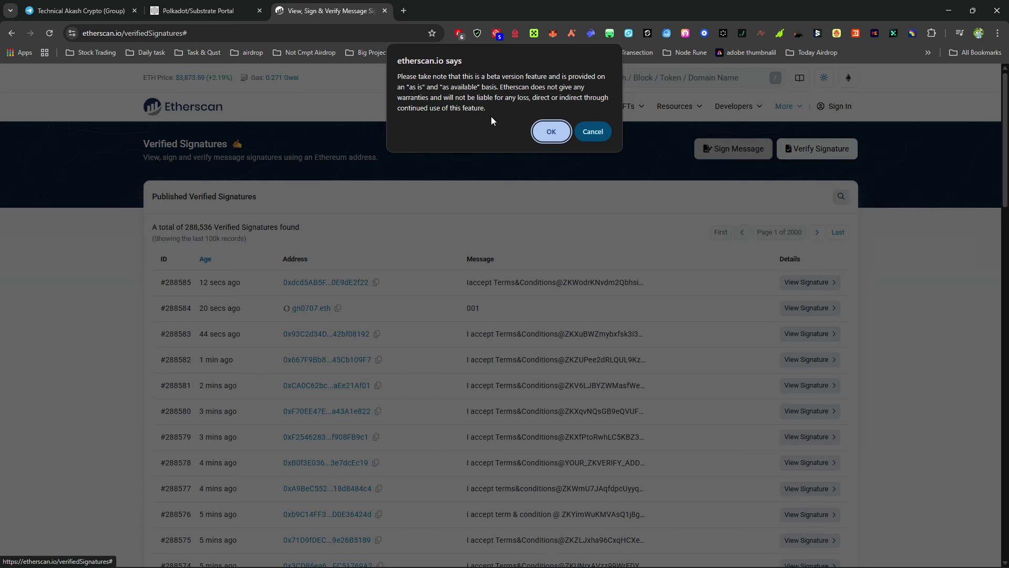
pyautogui.click(548, 128)
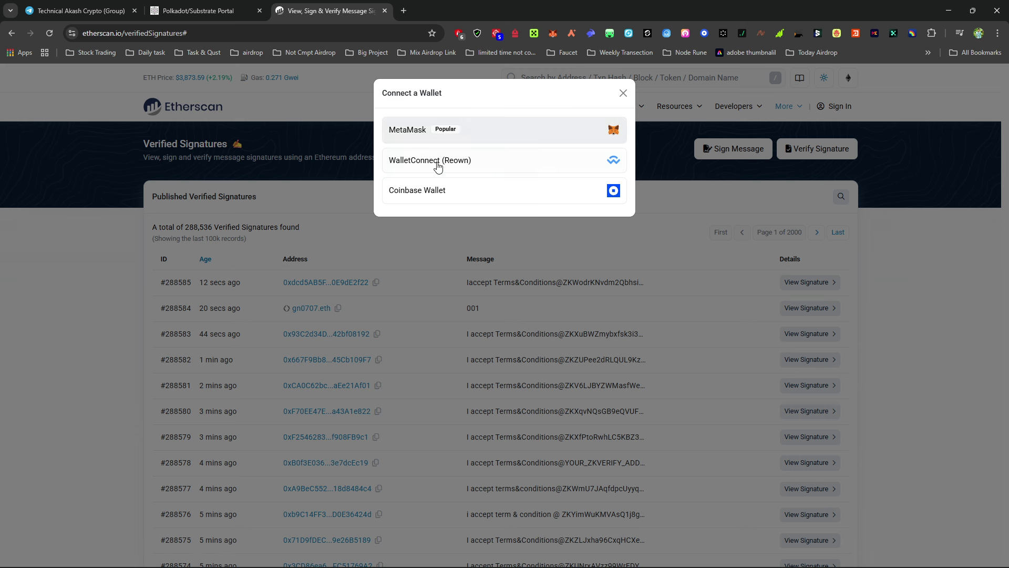
pyautogui.click(524, 135)
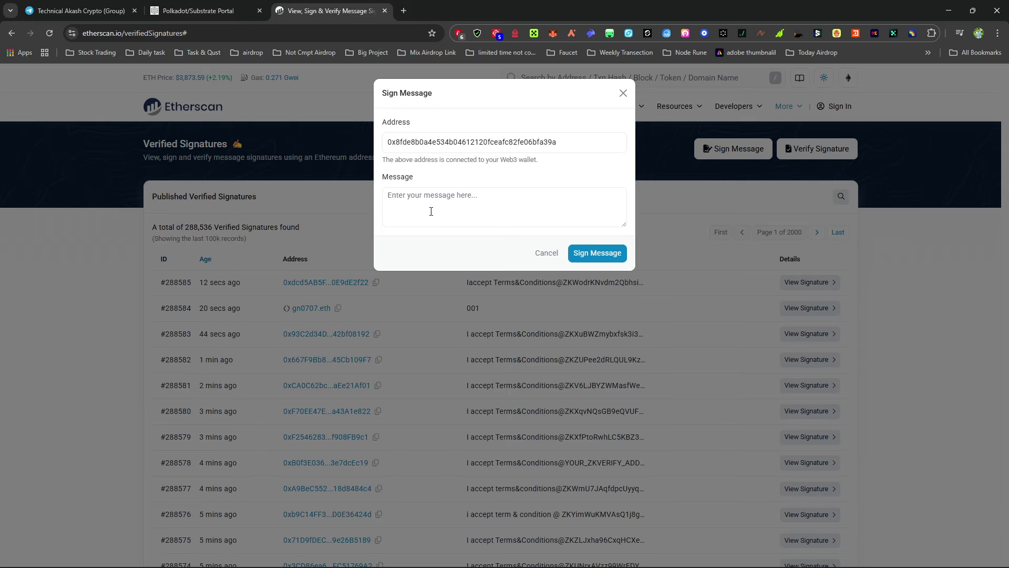
pyautogui.click(534, 198)
pyautogui.hotkey('ctrl', 'v')
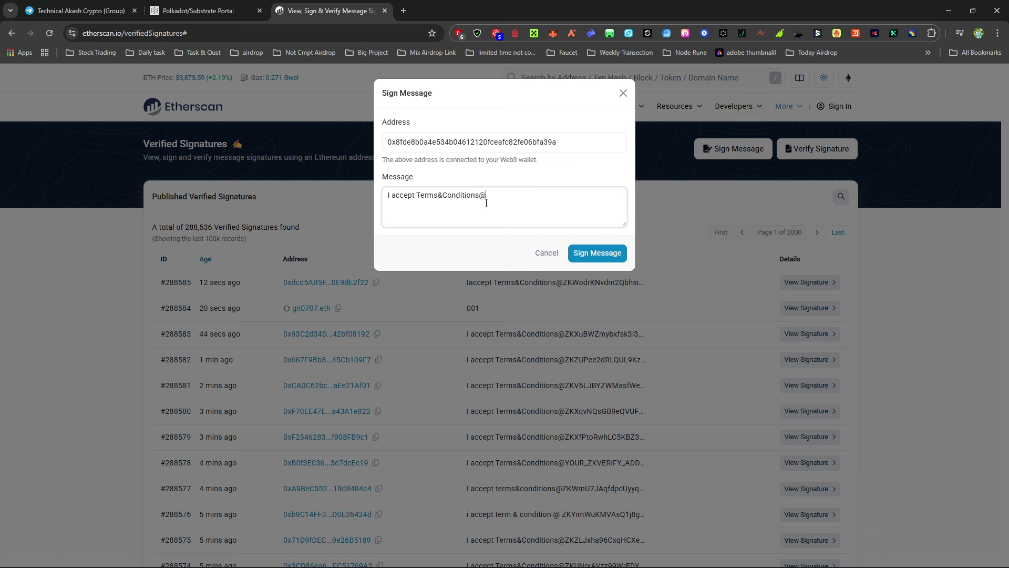
# Find the VFY token on zkVerify in the SubWallet extension, copy Account 1's address and append it to the message after the @
pyautogui.click(818, 34)
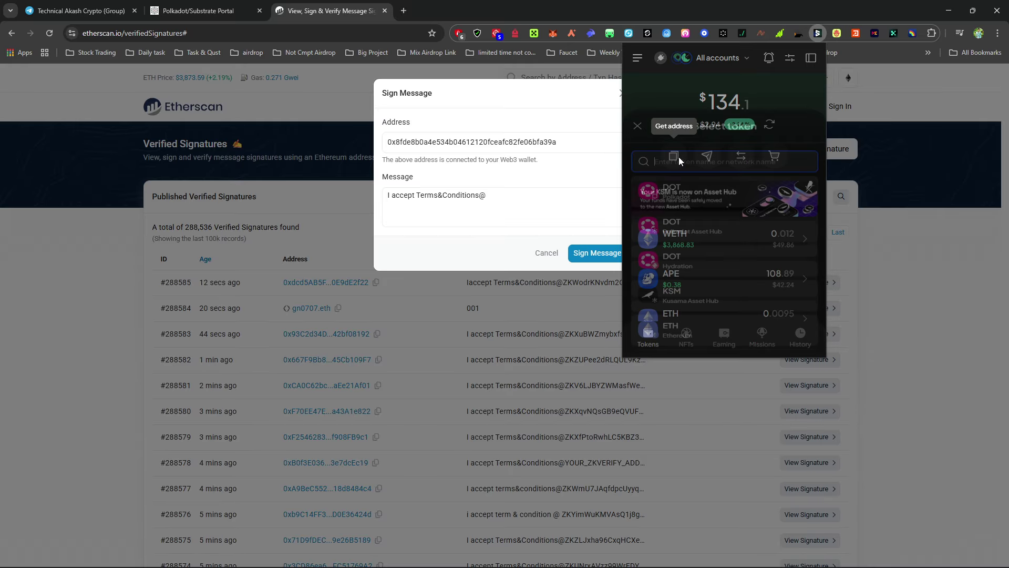
pyautogui.click(674, 156)
pyautogui.write('z')
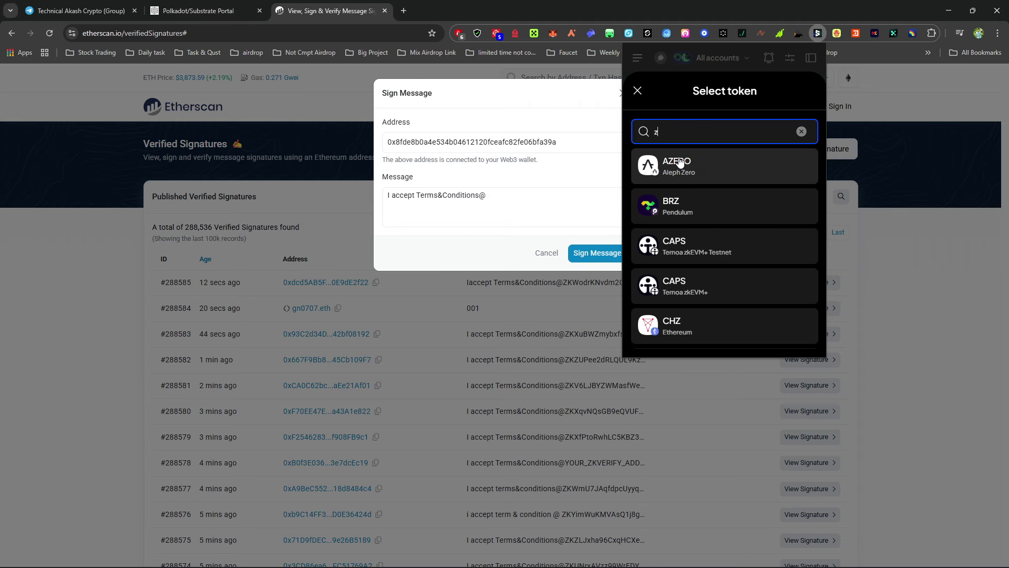
pyautogui.write('kv')
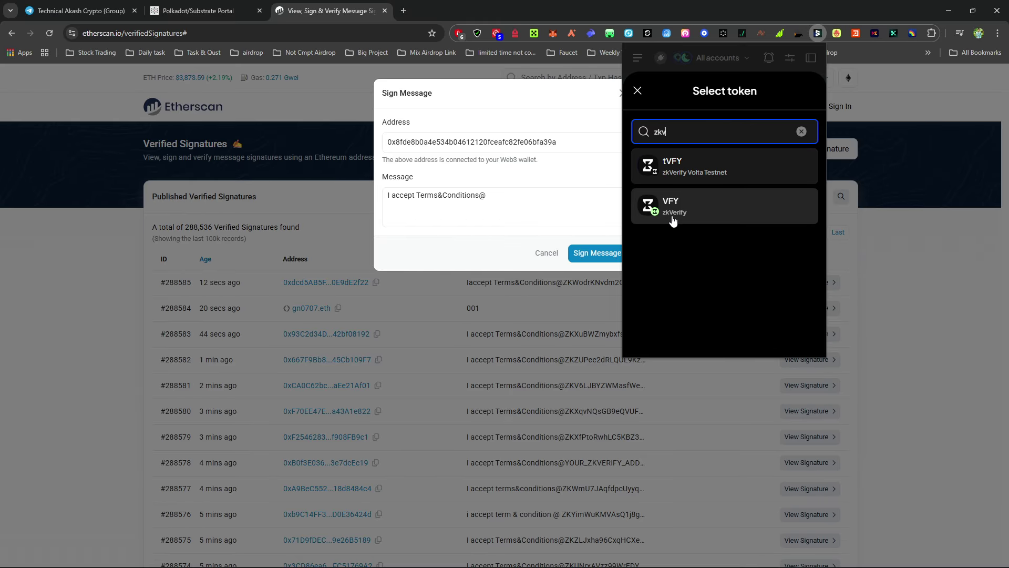
pyautogui.click(718, 213)
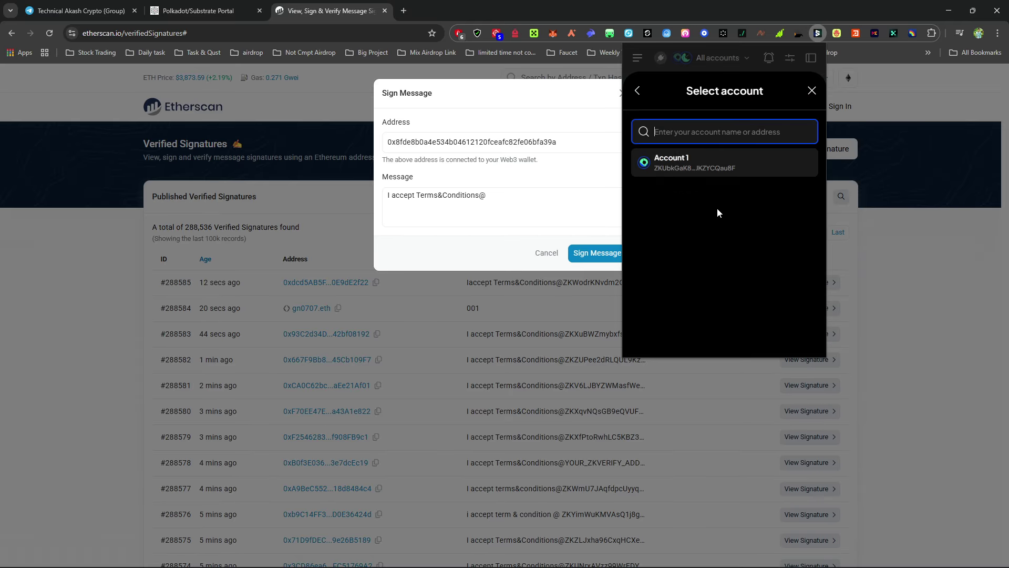
pyautogui.click(715, 172)
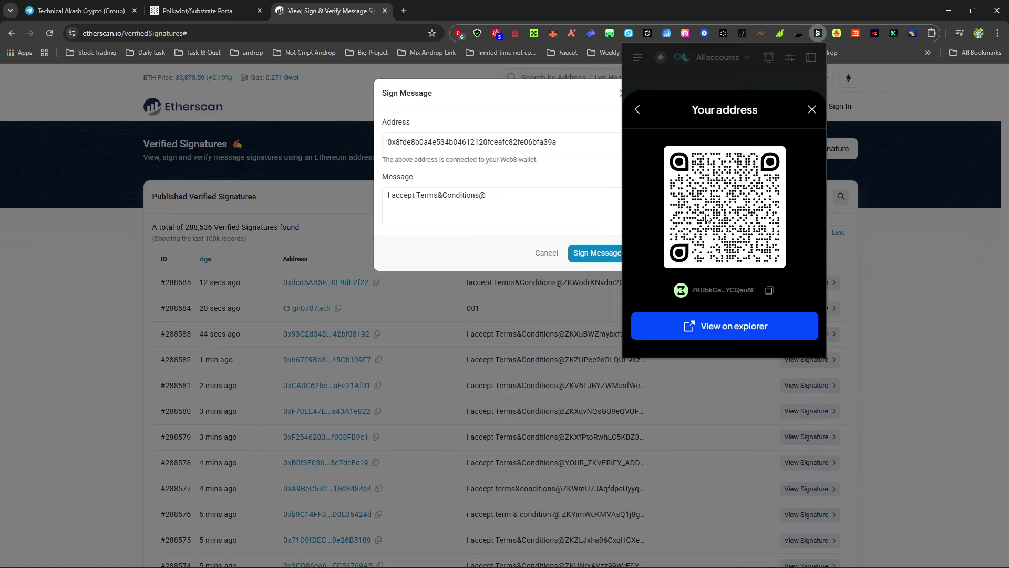
pyautogui.click(771, 291)
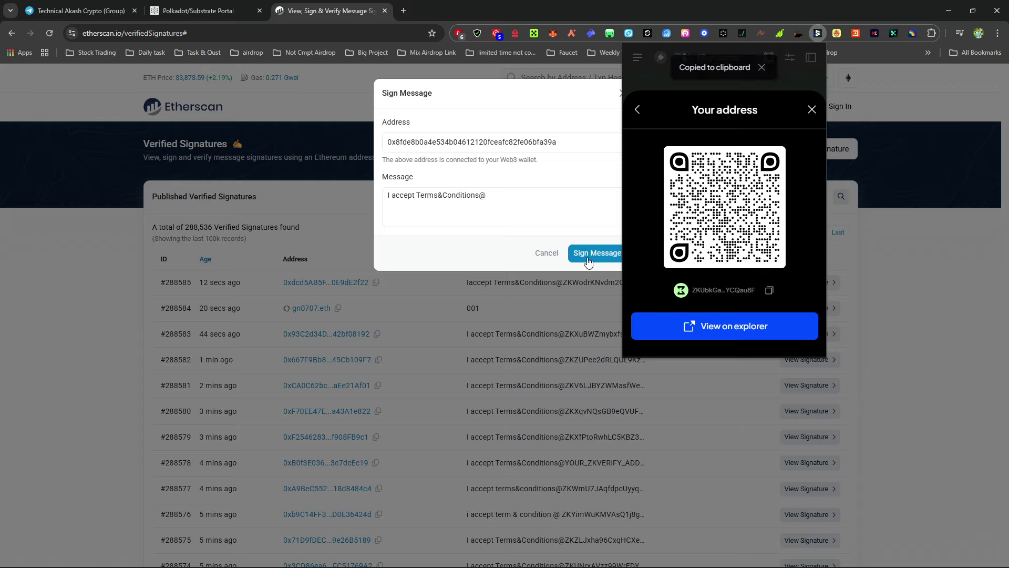
pyautogui.click(502, 198)
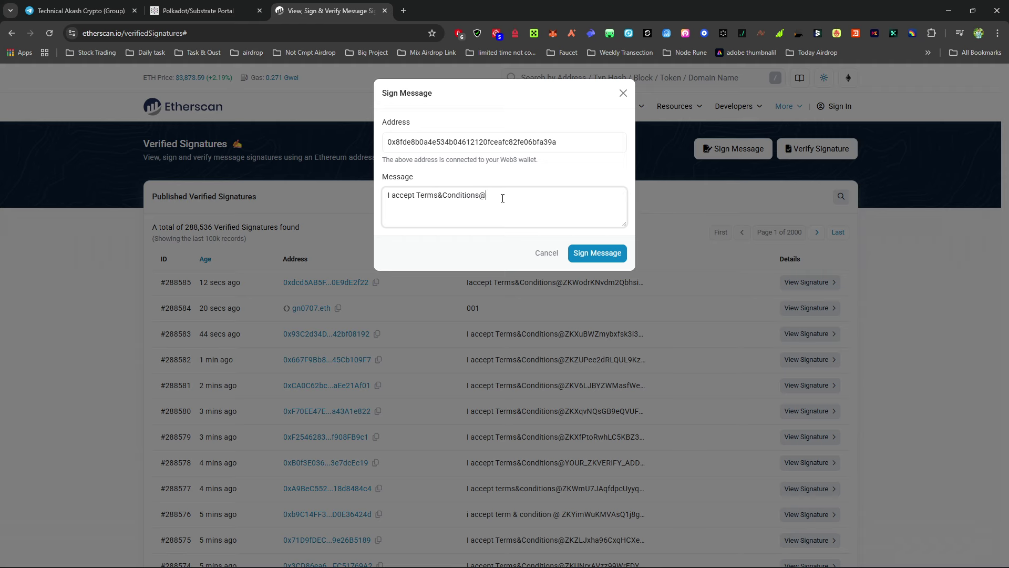
pyautogui.hotkey('ctrl', 'v')
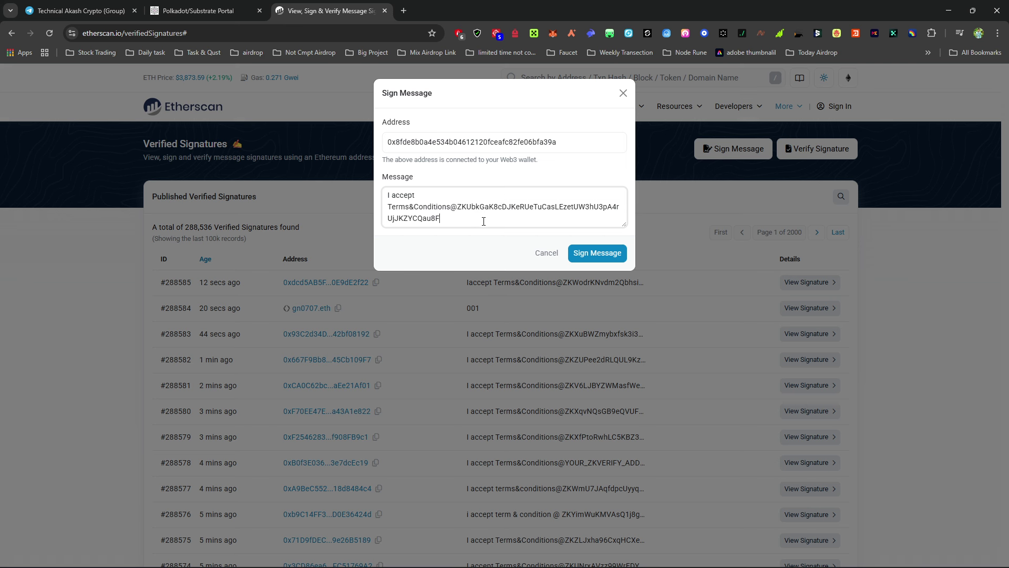
# Sign the completed terms acceptance message on Etherscan and approve the signature request in MetaMask
pyautogui.click(600, 257)
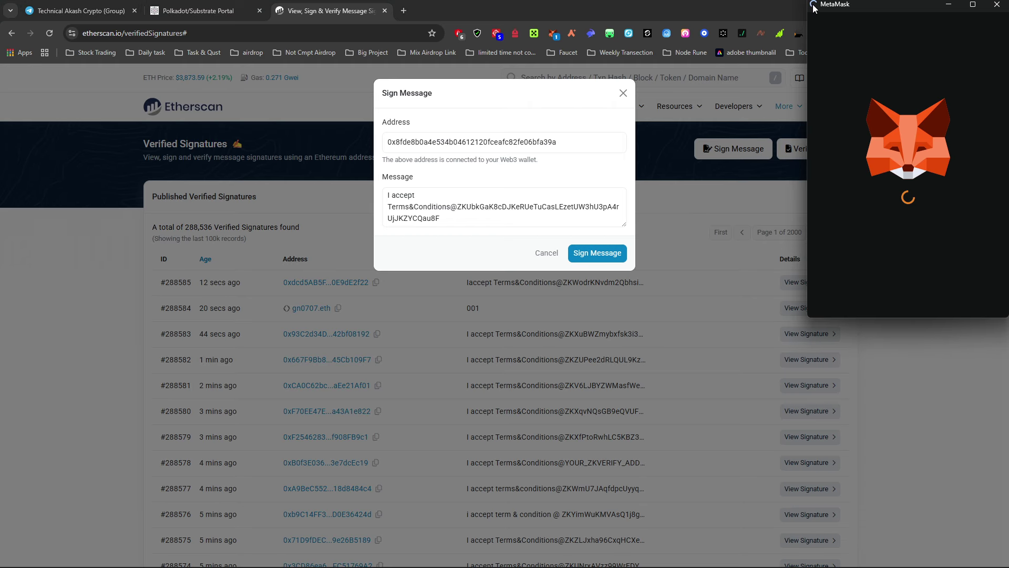
pyautogui.moveTo(835, 23); pyautogui.dragTo(771, 48)
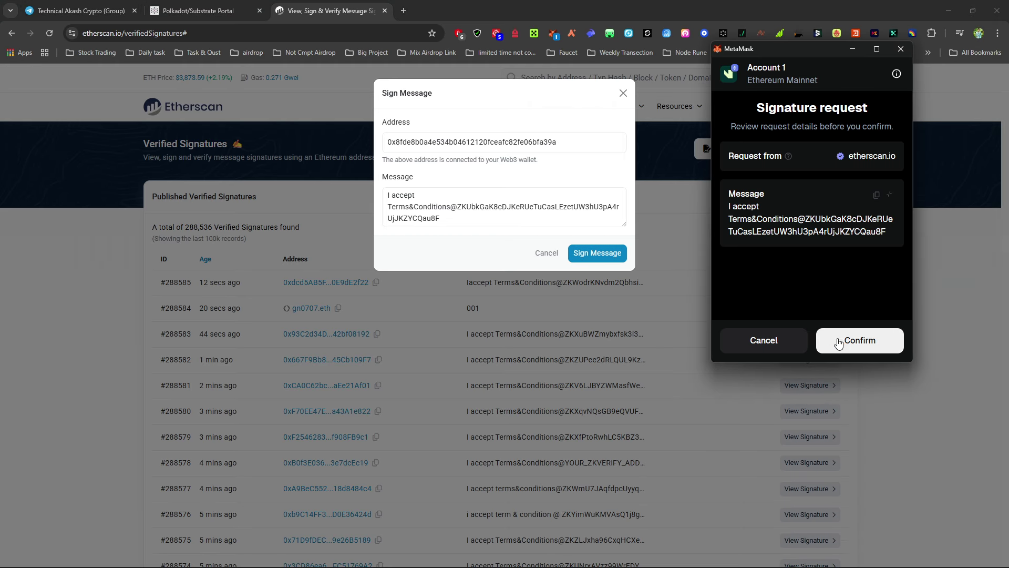
pyautogui.click(871, 344)
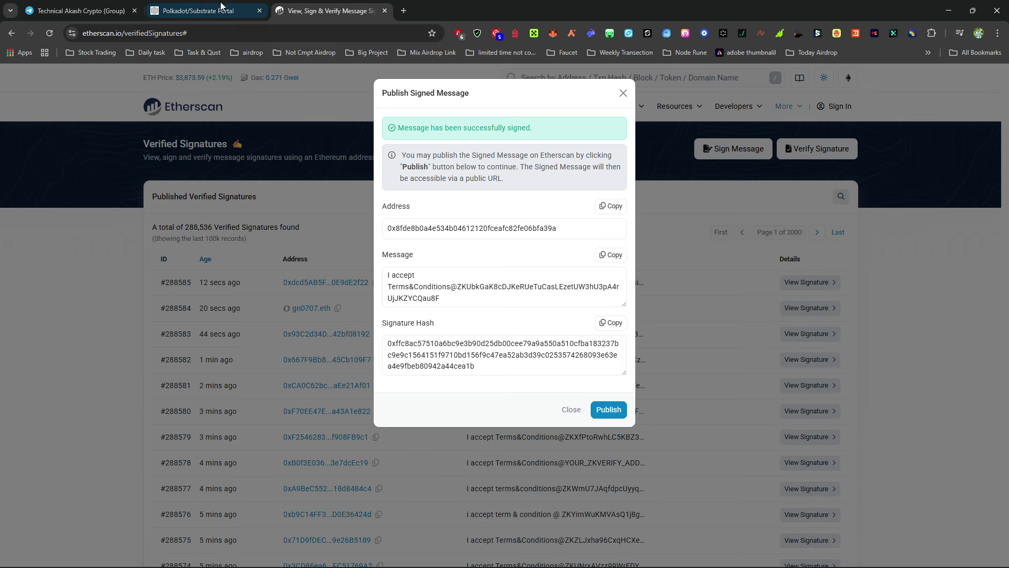
# Switch to the Polkadot/Substrate Portal, open the Extrinsics submission page and select ACCOUNT 1 (SUBWALLET-JS) as the submitting account
pyautogui.click(200, 10)
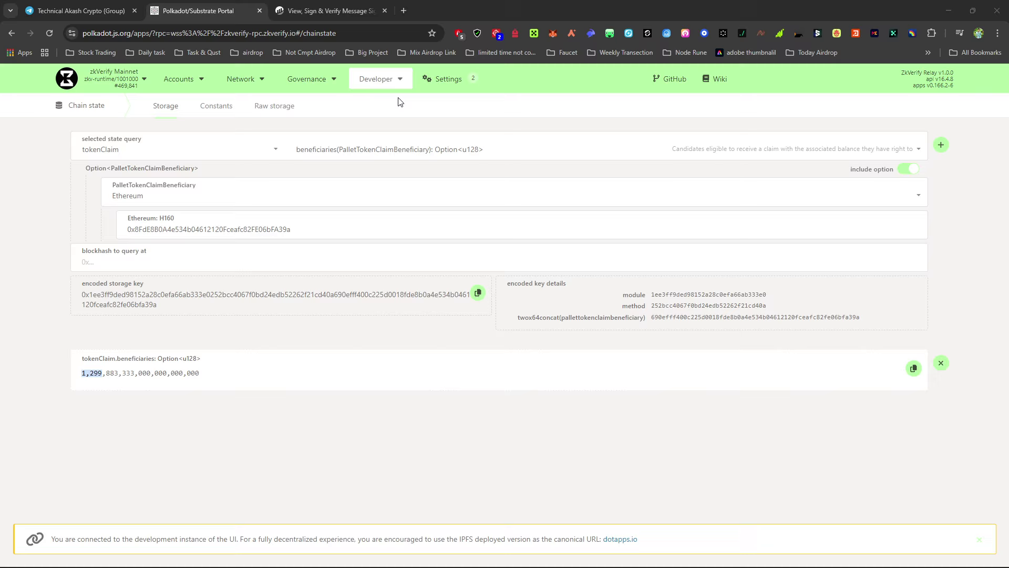
pyautogui.moveTo(379, 87)
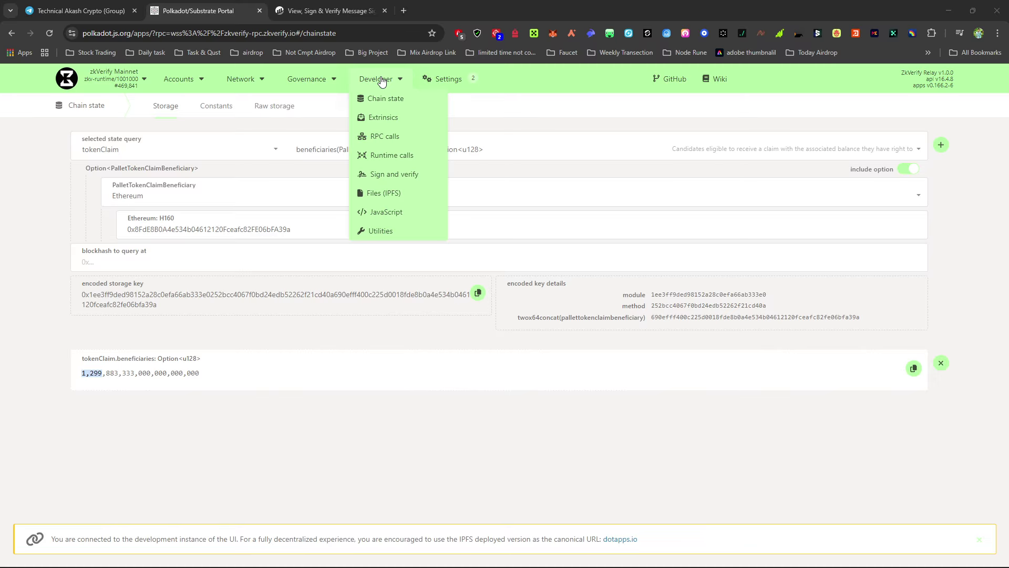
pyautogui.click(382, 122)
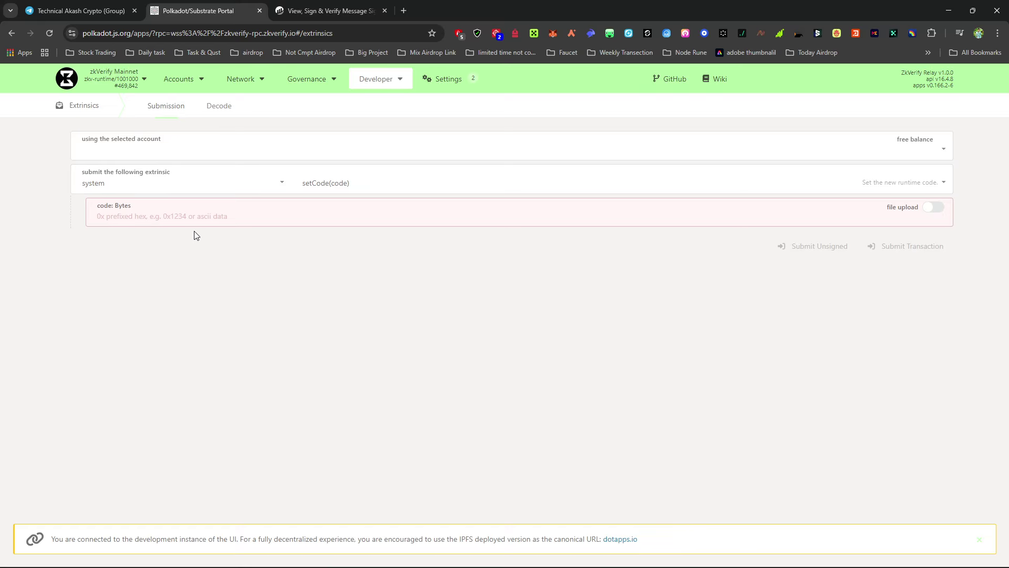
pyautogui.click(239, 146)
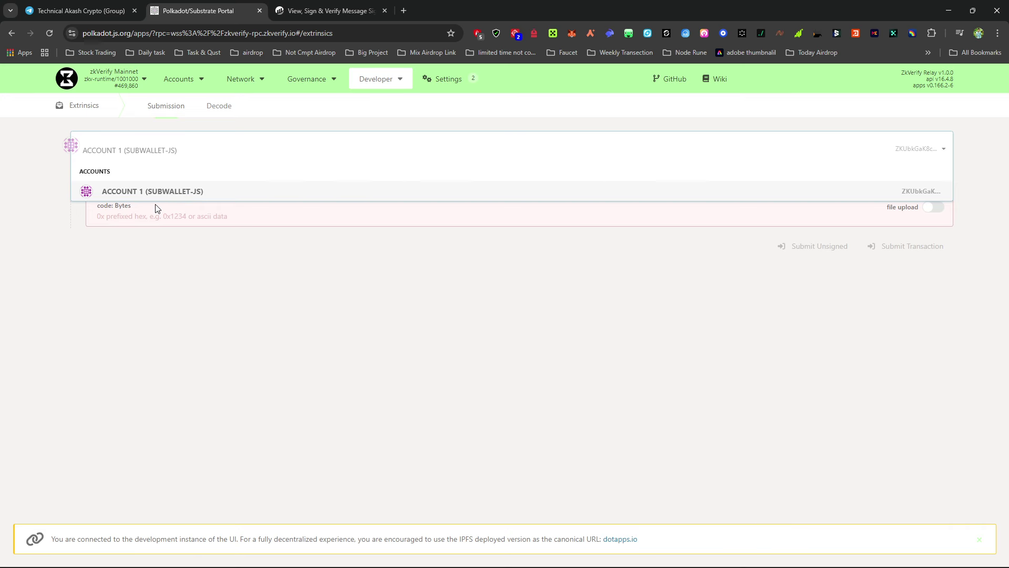
pyautogui.click(181, 194)
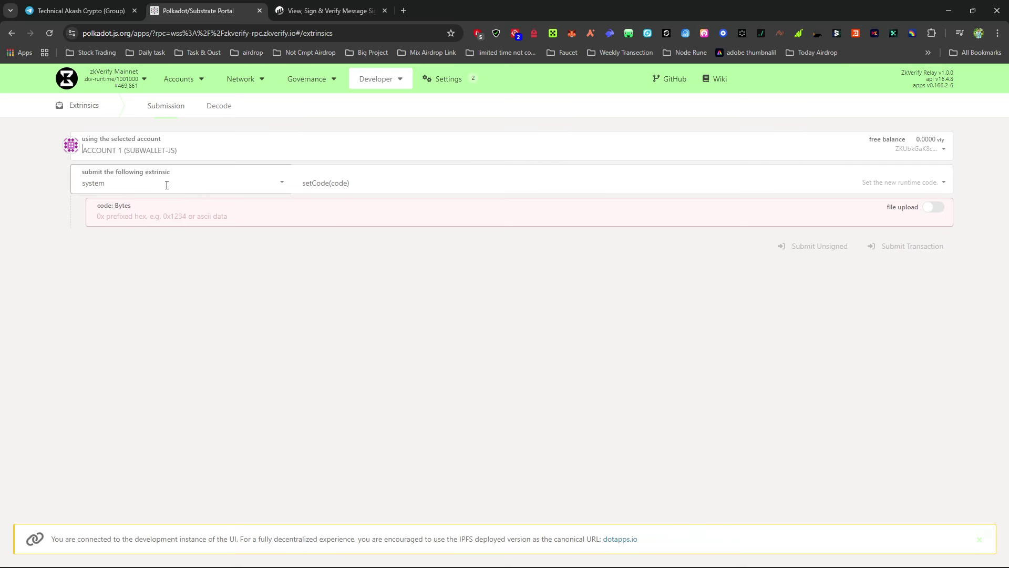
# Choose the tokenClaim extrinsic with the claimEthereum(beneficiary, signature, dest) call
pyautogui.click(167, 185)
pyautogui.scroll(-2, 156, 289)
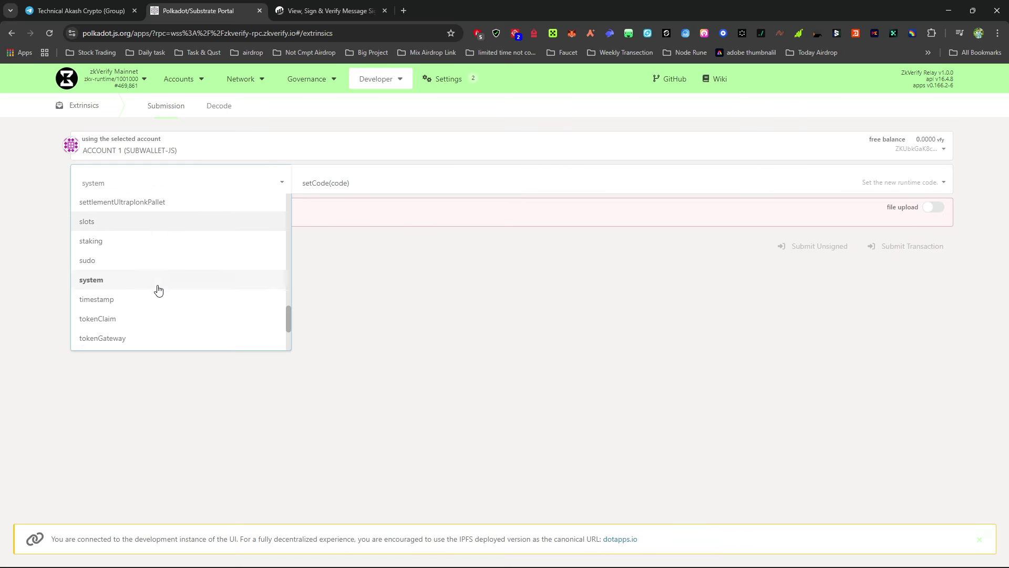
pyautogui.click(149, 279)
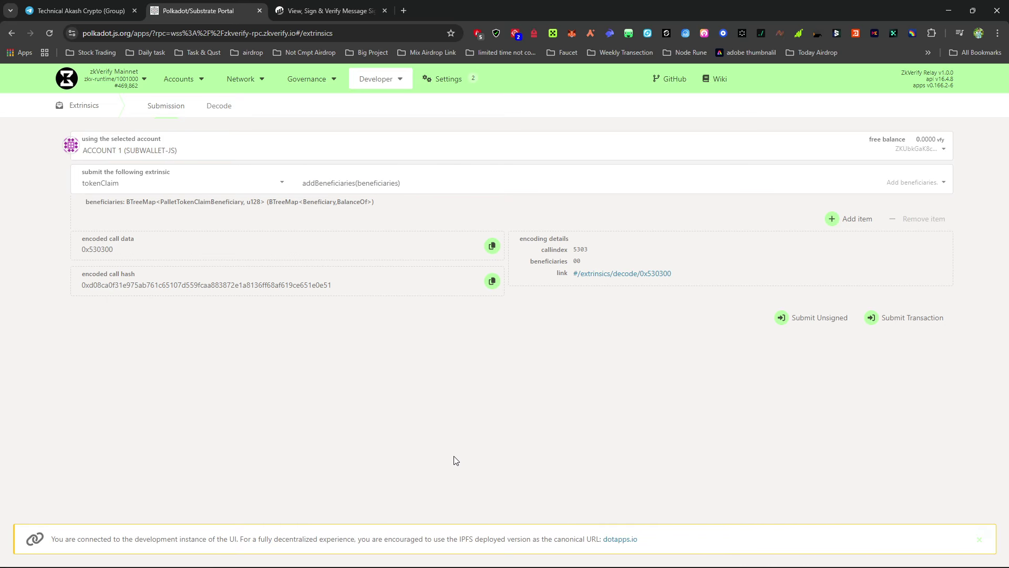
pyautogui.click(358, 184)
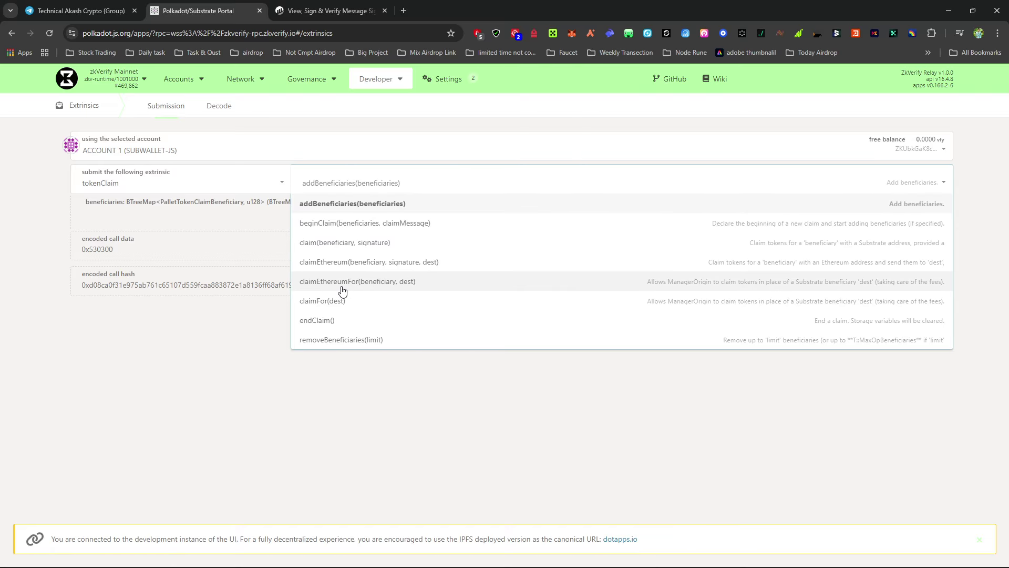
pyautogui.click(409, 287)
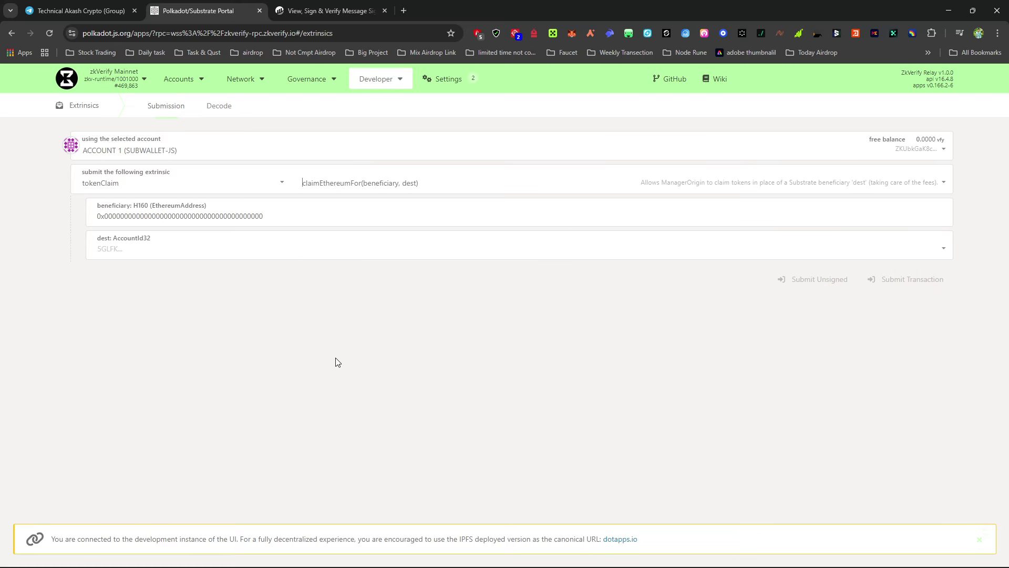
pyautogui.click(393, 185)
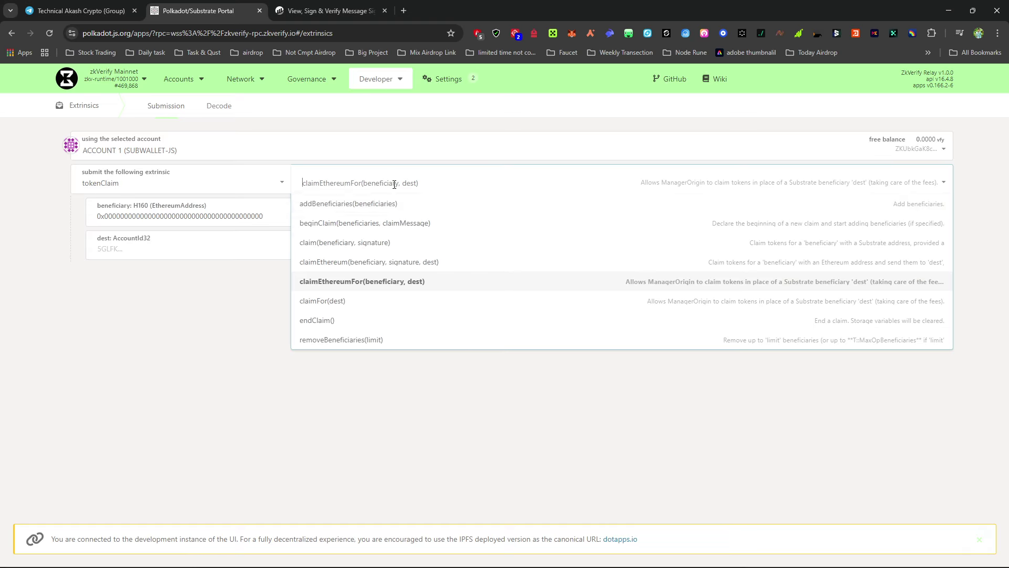
pyautogui.click(405, 262)
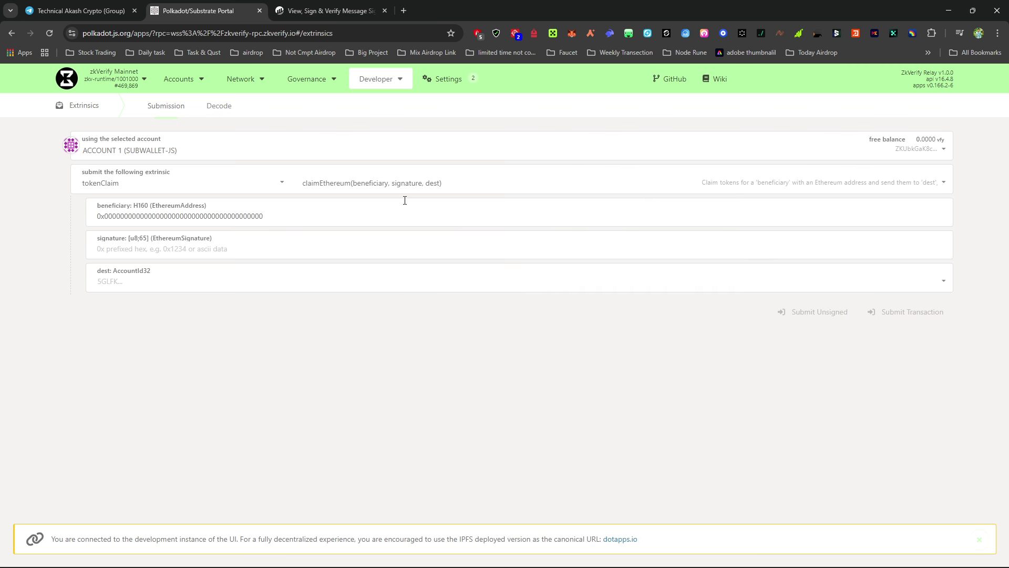
# Replace the beneficiary H160 value with the Ethereum wallet address copied from the browser's Ethereum wallet extension
pyautogui.click(610, 34)
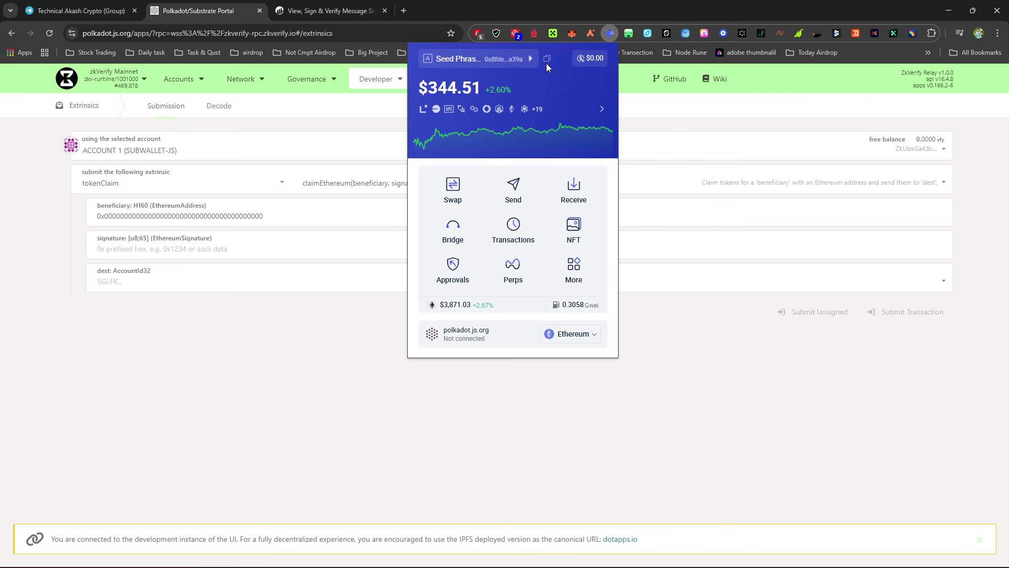
pyautogui.click(548, 62)
pyautogui.click(269, 362)
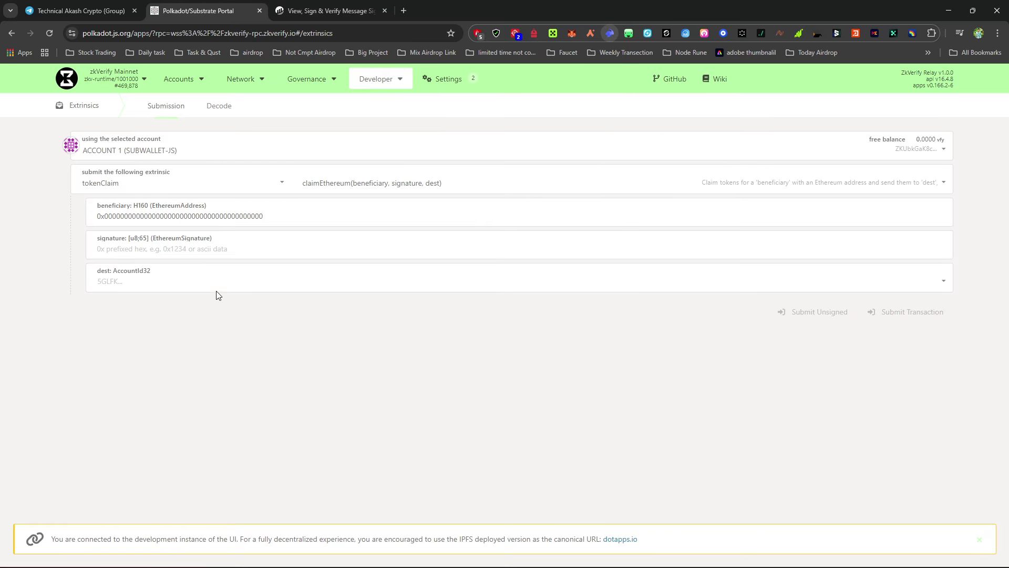
pyautogui.click(189, 217)
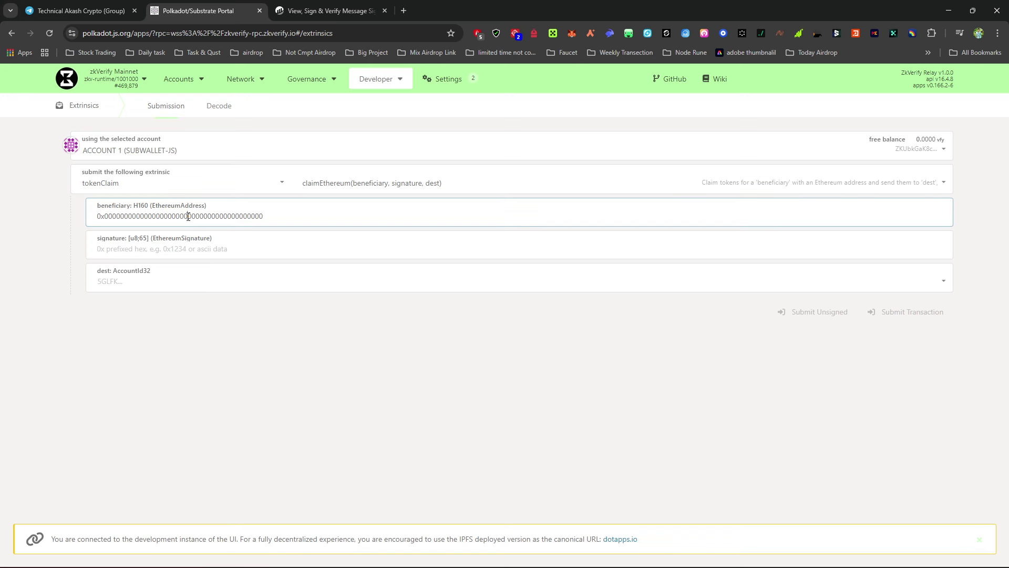
pyautogui.moveTo(267, 220); pyautogui.dragTo(87, 221)
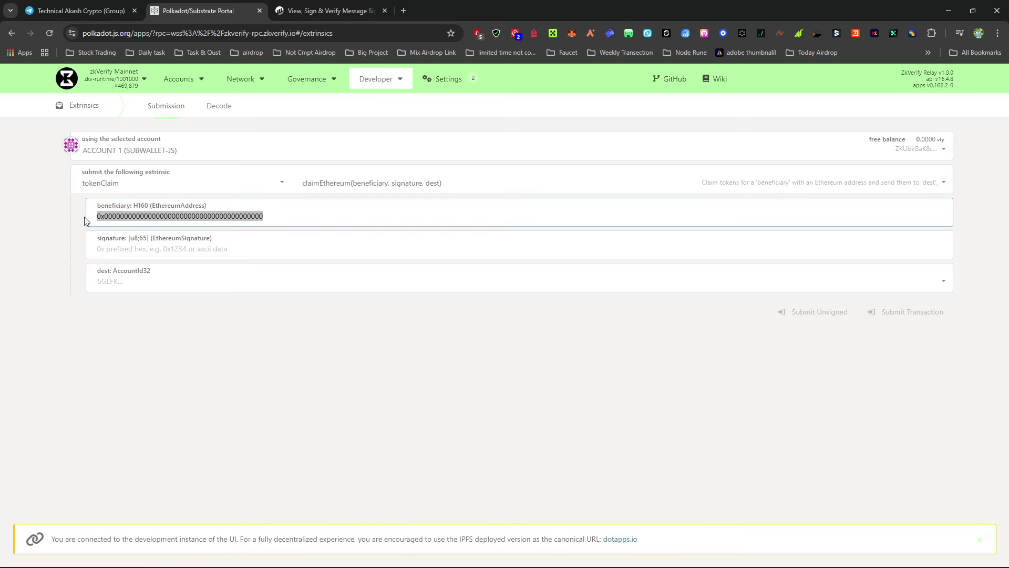
pyautogui.hotkey('ctrl', 'v')
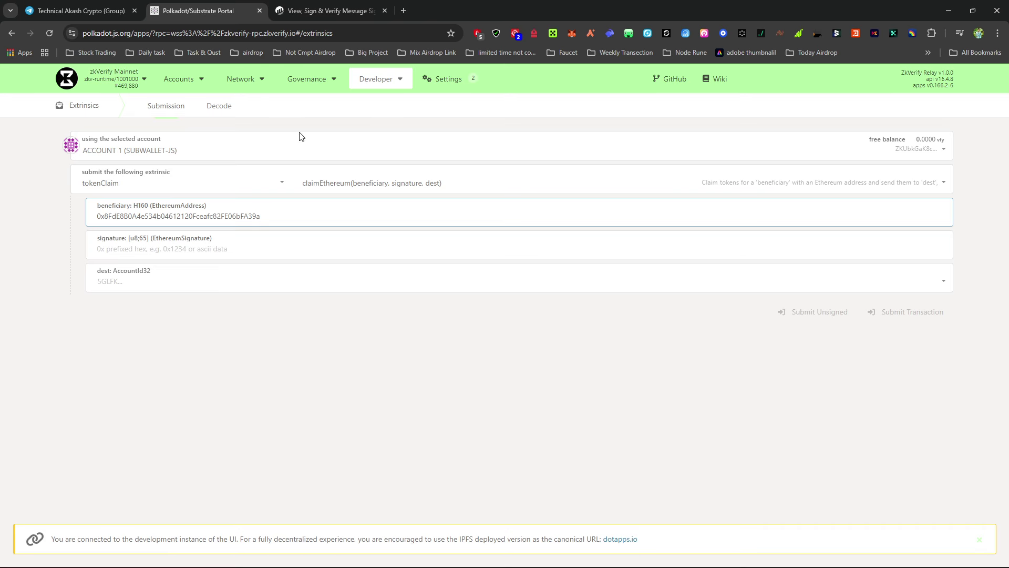
# Copy the signature hash of the signed message from Etherscan and paste it into the claim's EthereumSignature field
pyautogui.click(318, 11)
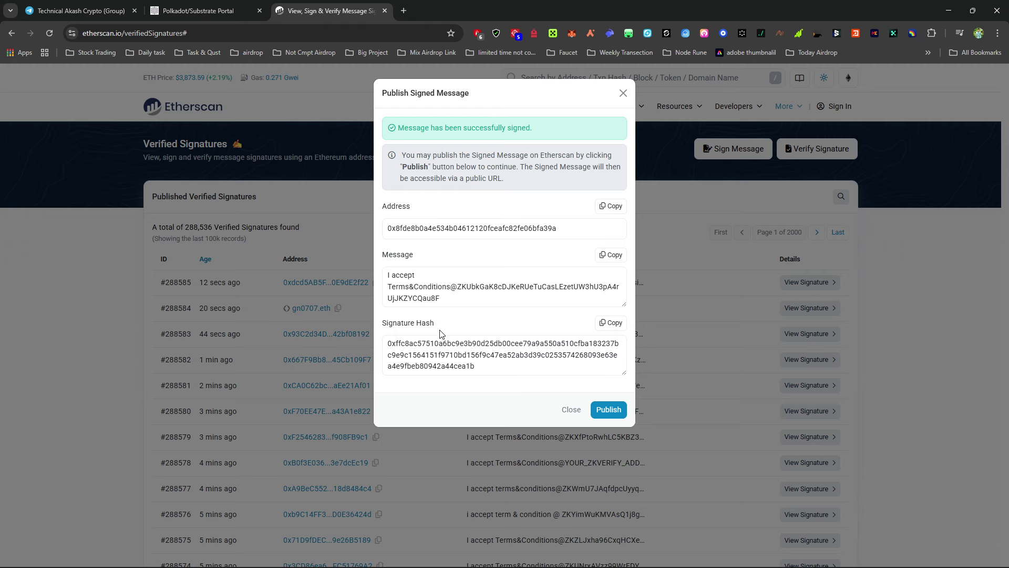
pyautogui.click(610, 322)
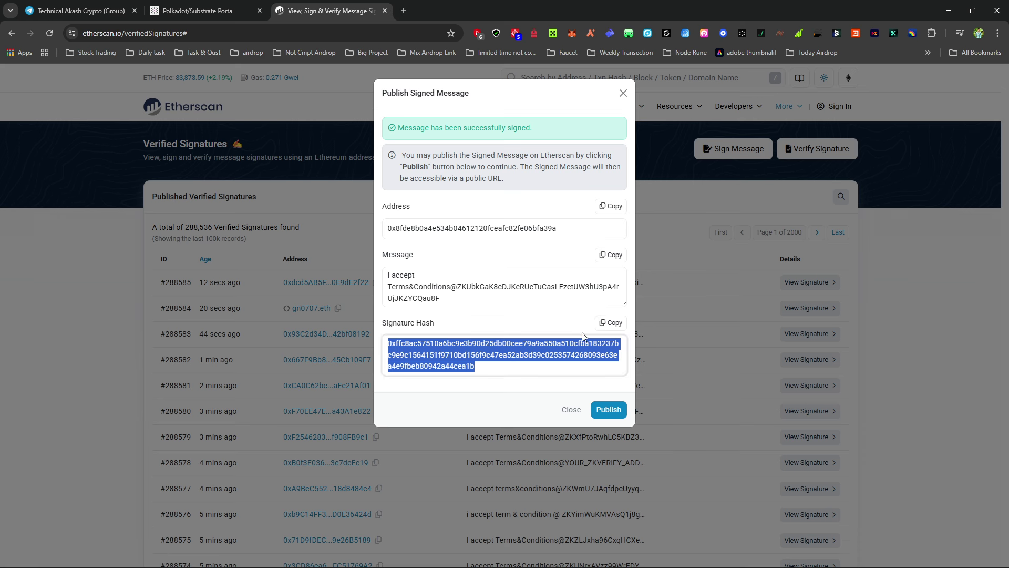
pyautogui.click(609, 322)
pyautogui.click(205, 10)
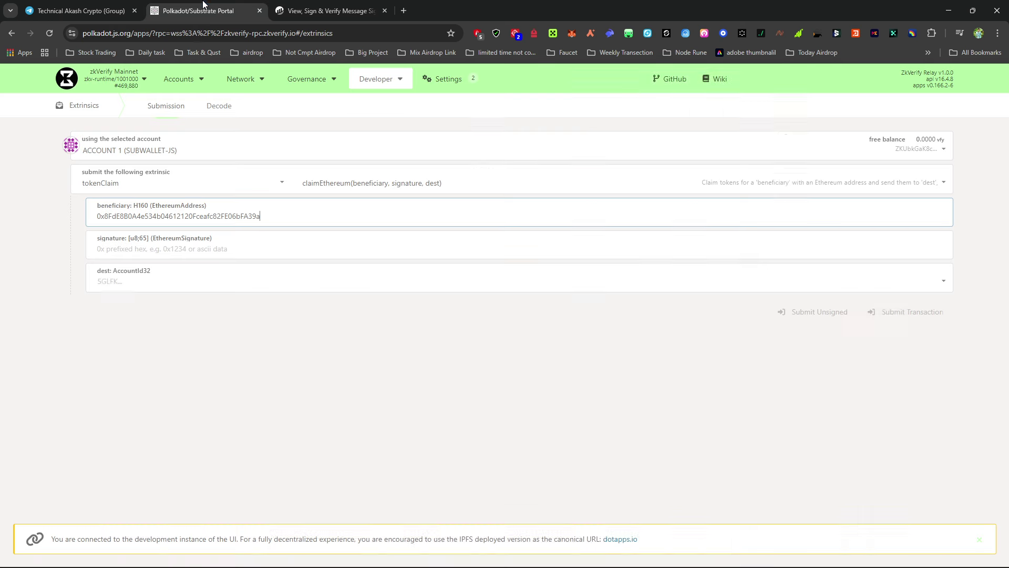
pyautogui.click(192, 255)
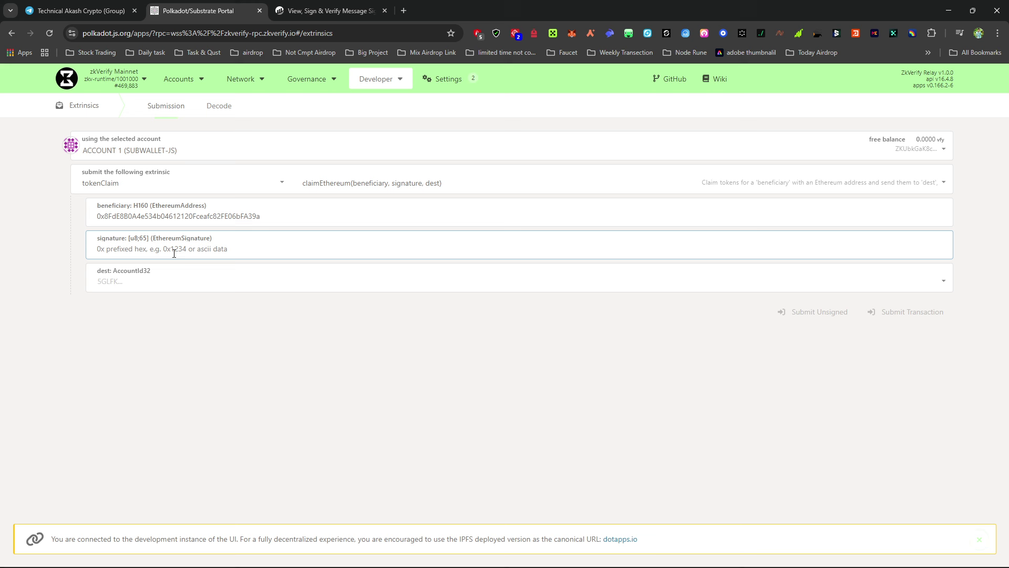
pyautogui.hotkey('ctrl', 'v')
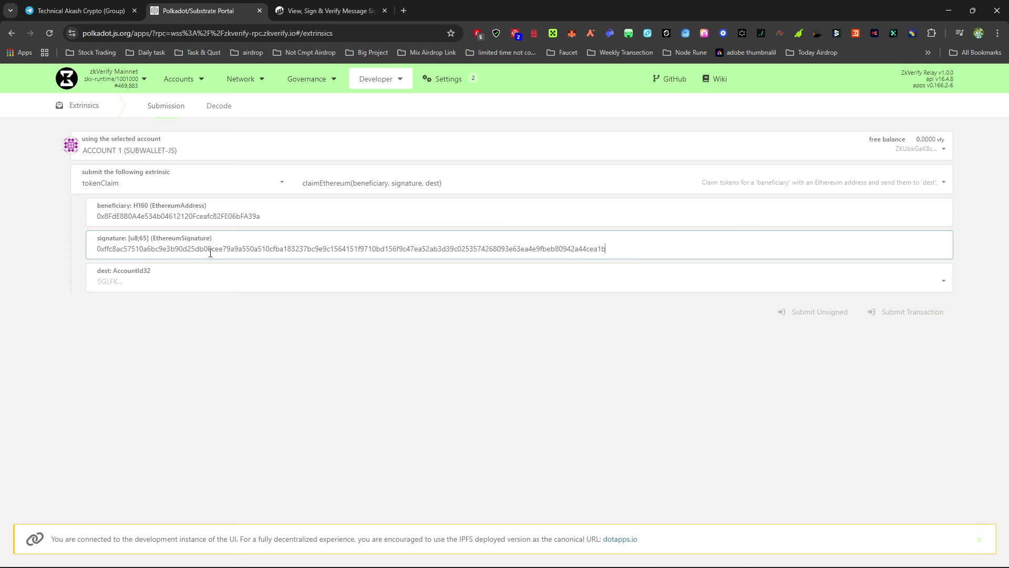
# Set ACCOUNT 1 (SUBWALLET-JS) as the claim's destination account and submit the claimEthereum extrinsic unsigned, without a signature
pyautogui.click(143, 283)
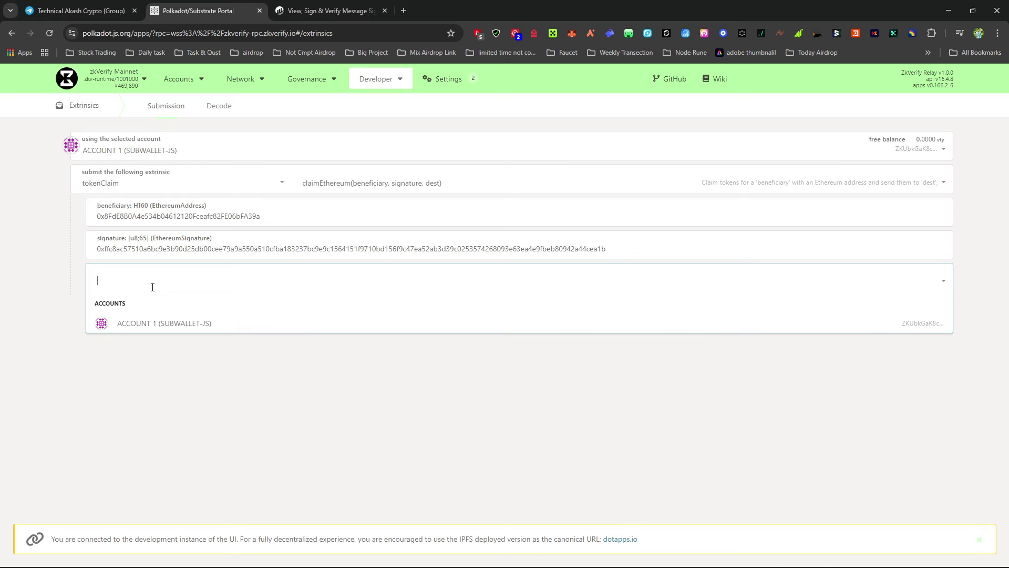
pyautogui.click(155, 328)
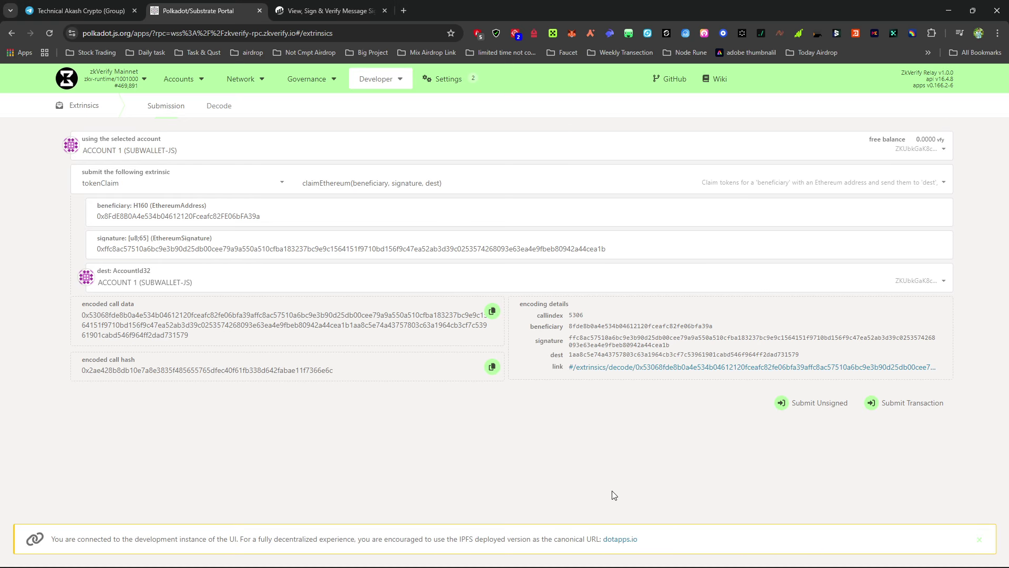
pyautogui.click(817, 408)
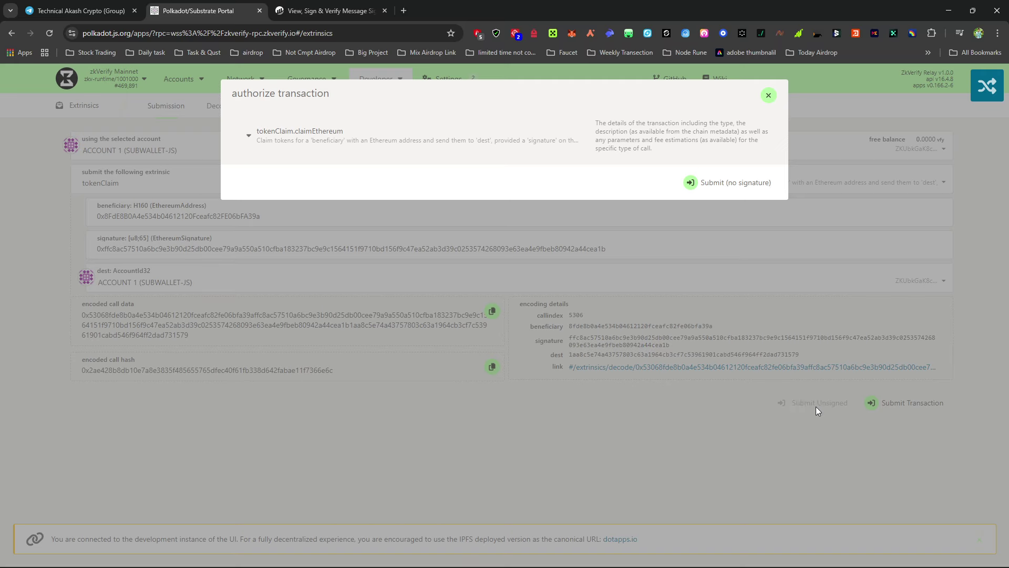
pyautogui.click(744, 194)
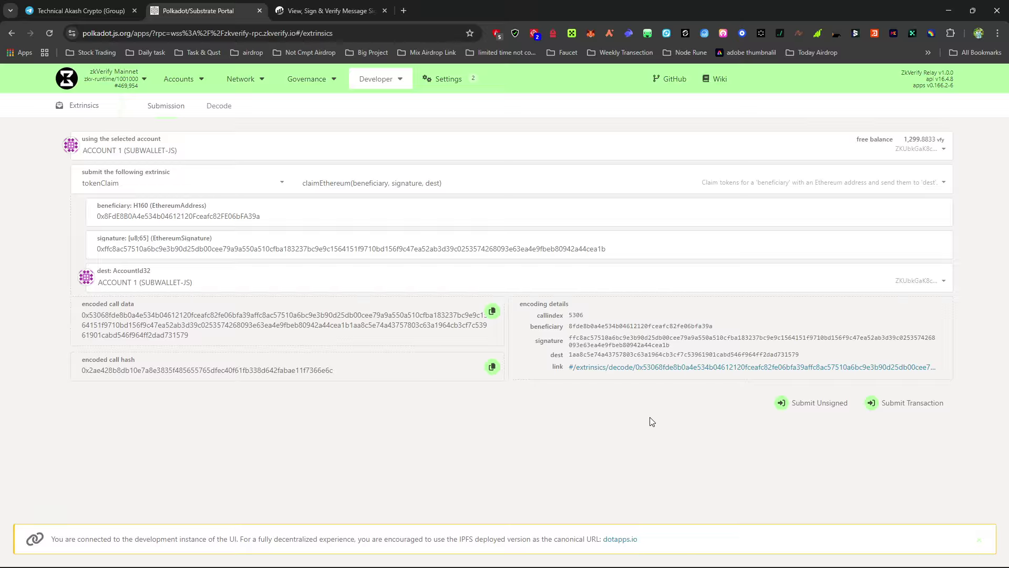
# Open the SubWallet extension and look through its token list for the VFY balance
pyautogui.click(686, 32)
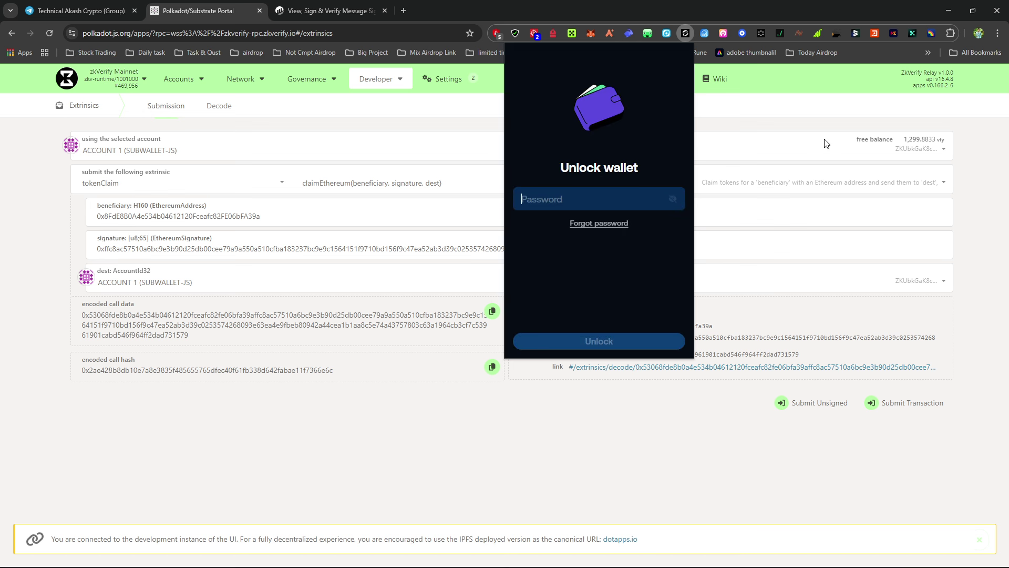
pyautogui.click(854, 122)
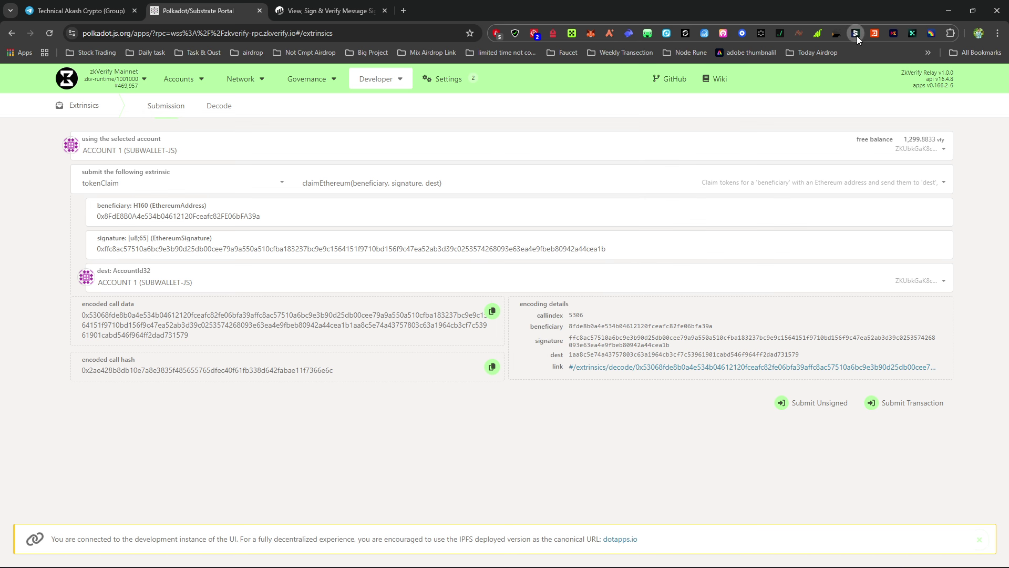
pyautogui.click(855, 34)
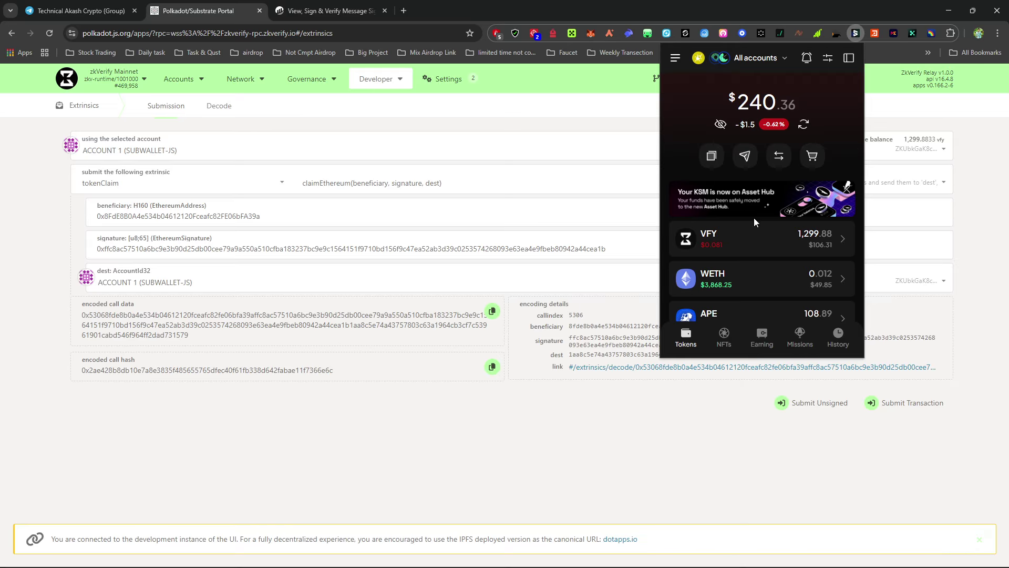
pyautogui.scroll(-5, 736, 274)
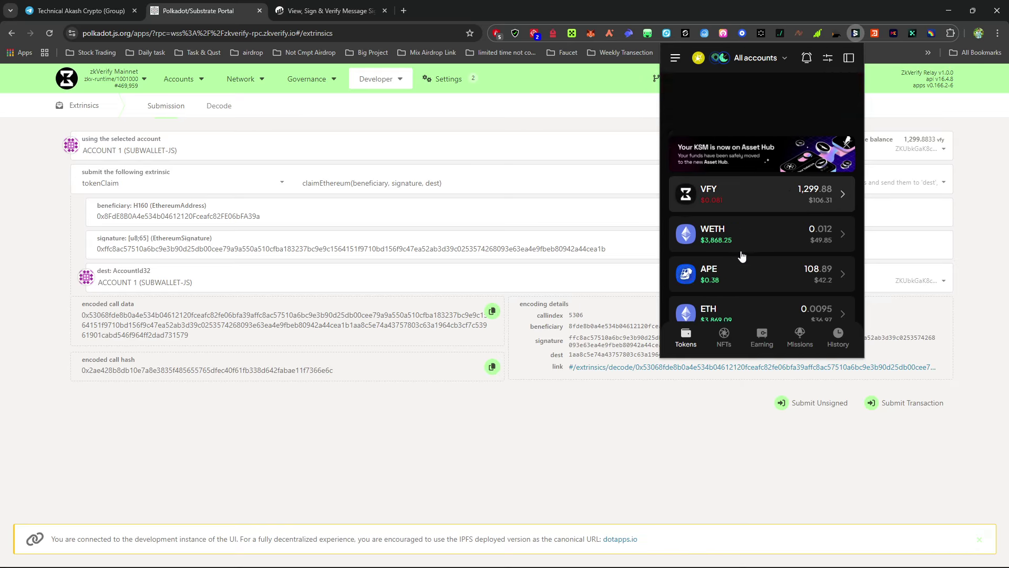
pyautogui.scroll(-10, 742, 257)
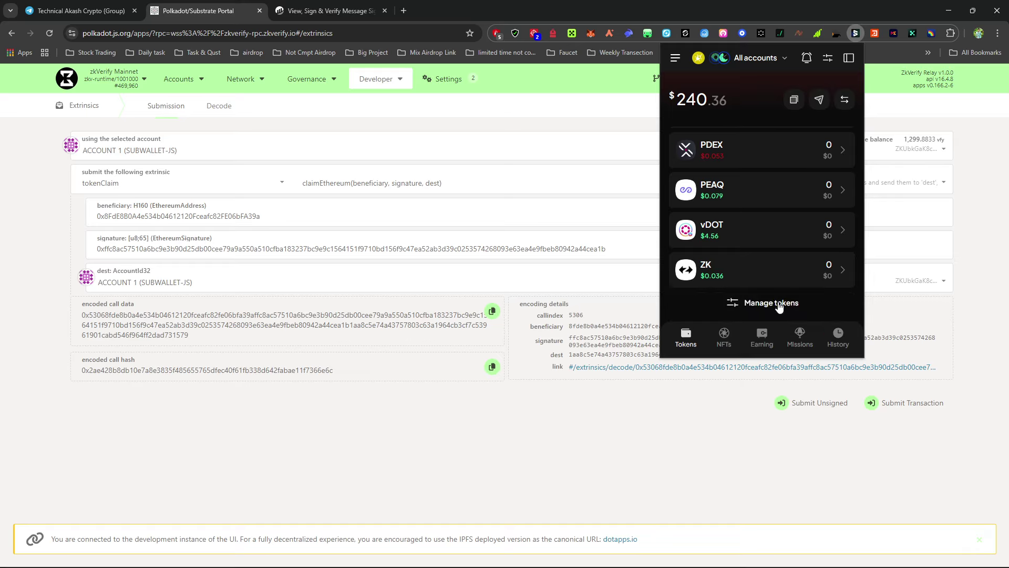
# Search the wallet's managed tokens for "zk" to check whether VFY is enabled, and return to the wallet's token overview
pyautogui.click(775, 306)
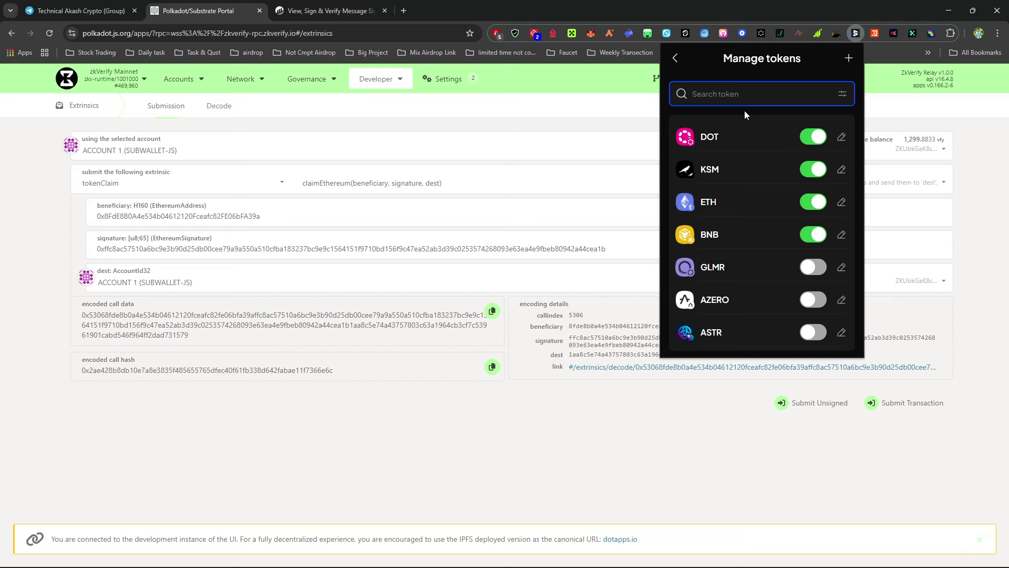
pyautogui.write('zk')
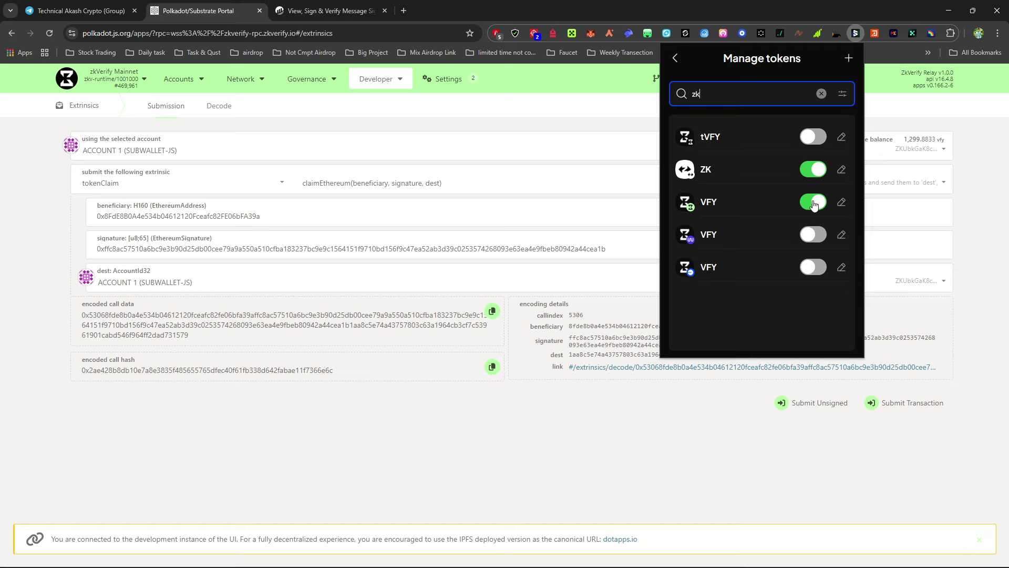
pyautogui.click(676, 58)
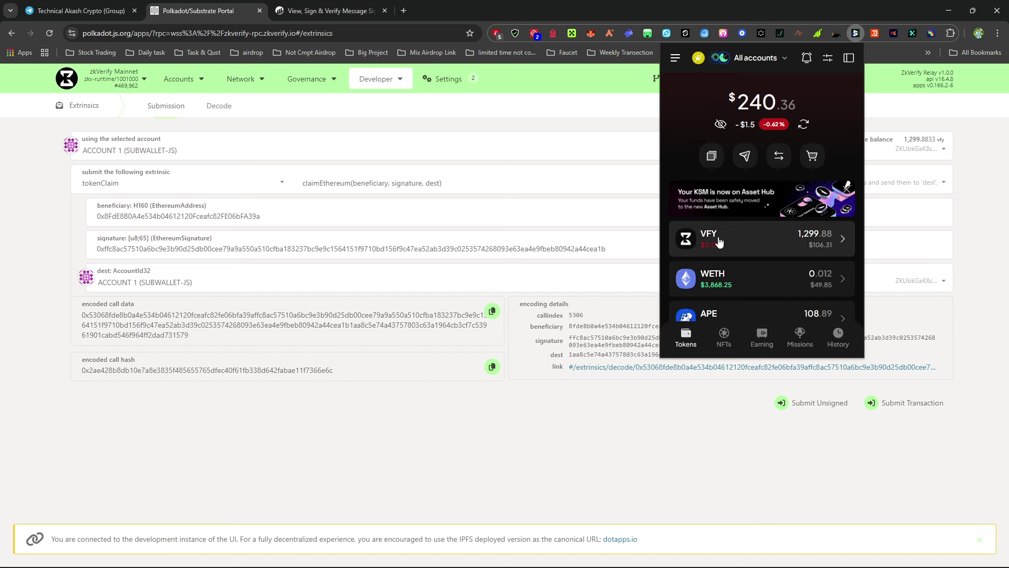